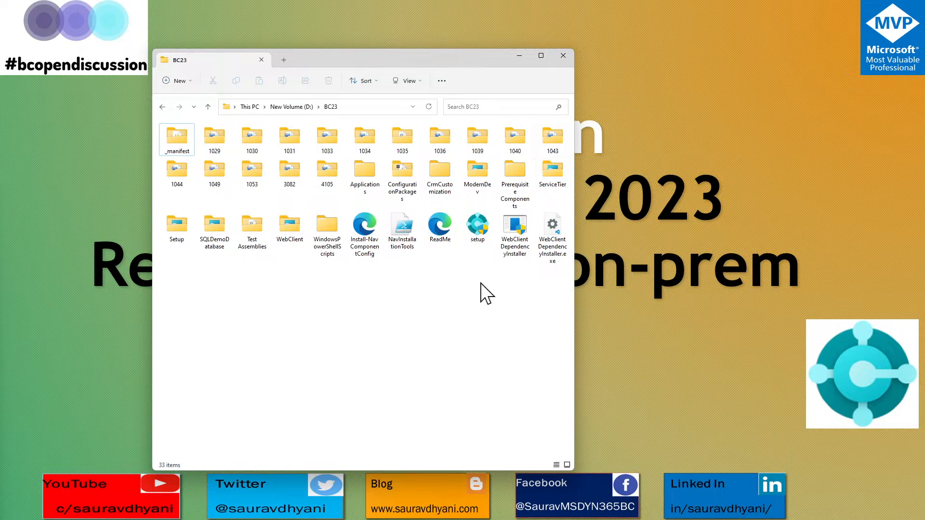
Run the setup application in the BC23 folder as administrator and allow it to make changes to the device.
{"action": "scroll", "coordinate": [485, 293], "scroll_direction": "up", "scroll_amount": 1, "text": "ctrl"}
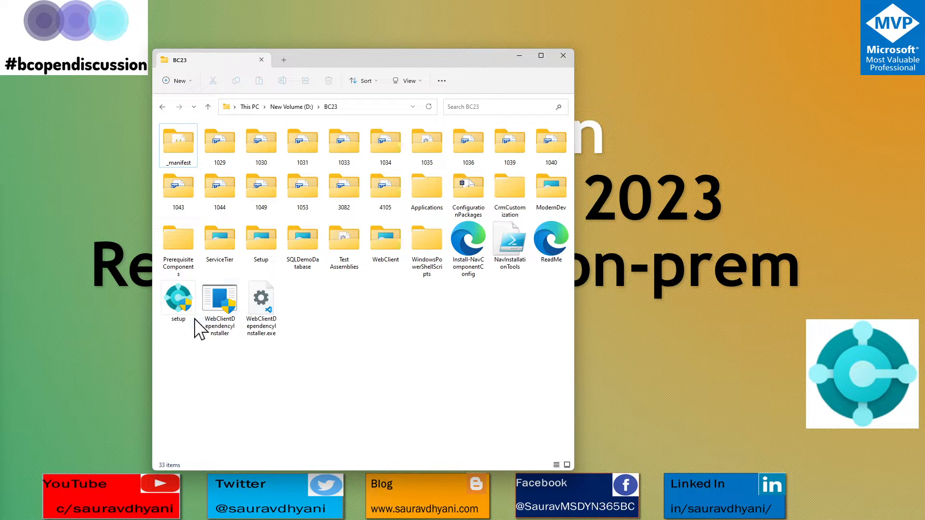
{"action": "left_click", "coordinate": [169, 297]}
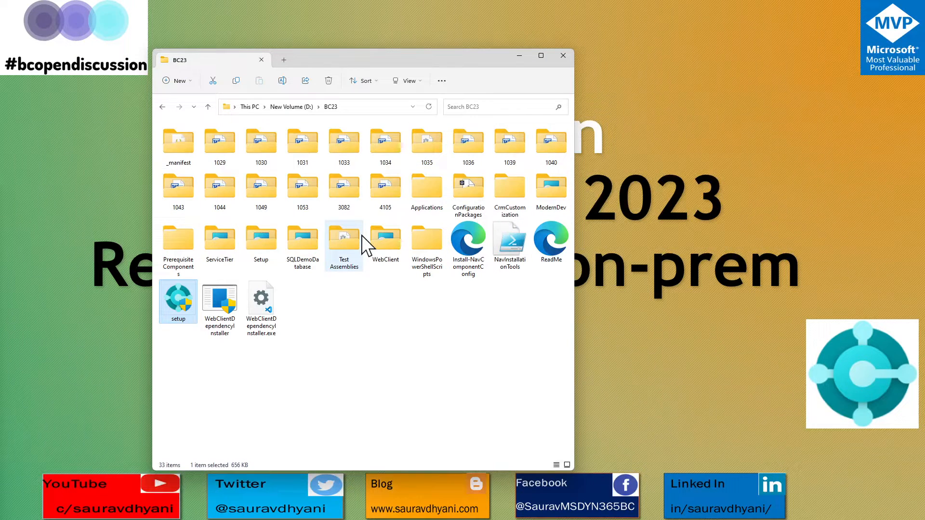
{"action": "mouse_move", "coordinate": [362, 237]}
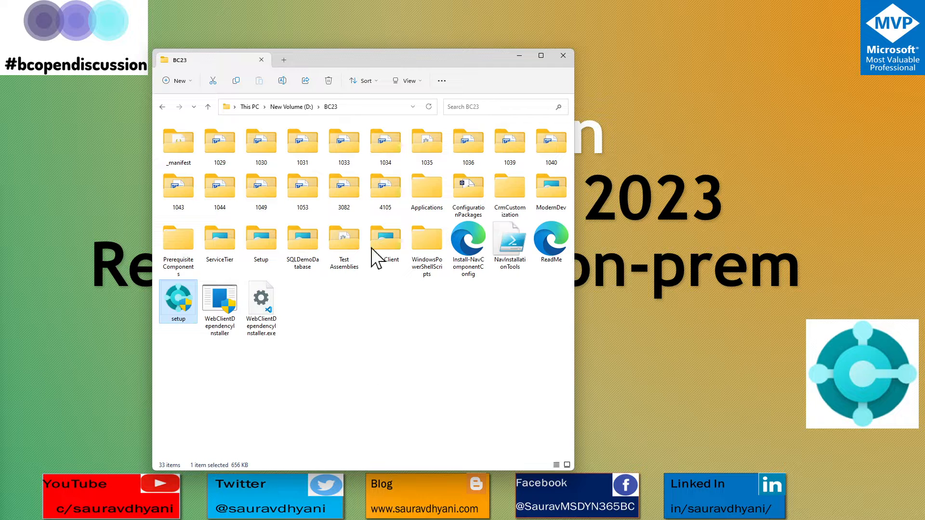
{"action": "left_click", "coordinate": [307, 301]}
{"action": "left_click", "coordinate": [186, 328]}
{"action": "right_click", "coordinate": [180, 319]}
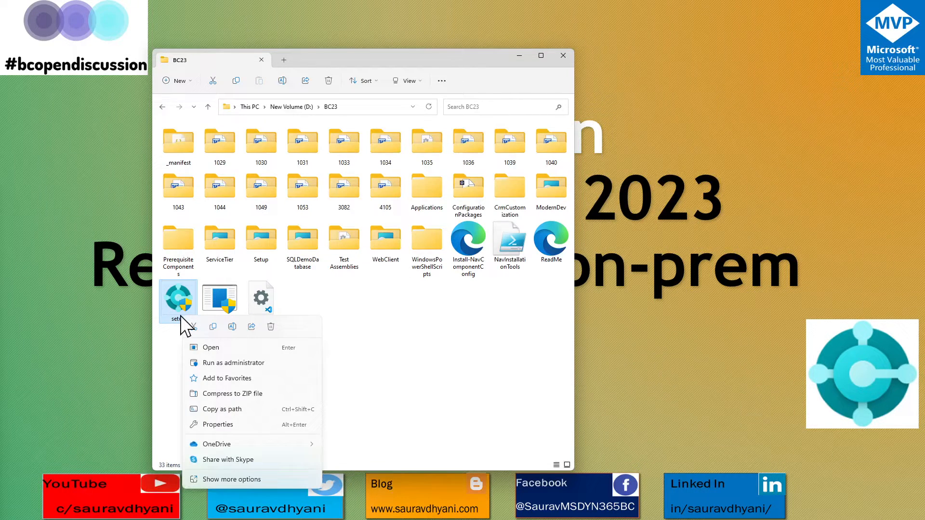
{"action": "left_click", "coordinate": [231, 363]}
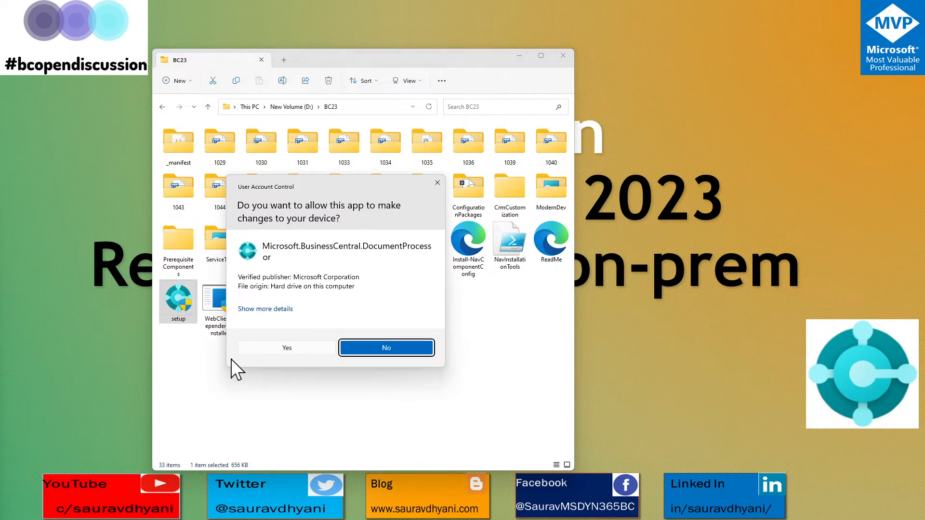
{"action": "left_click", "coordinate": [279, 347]}
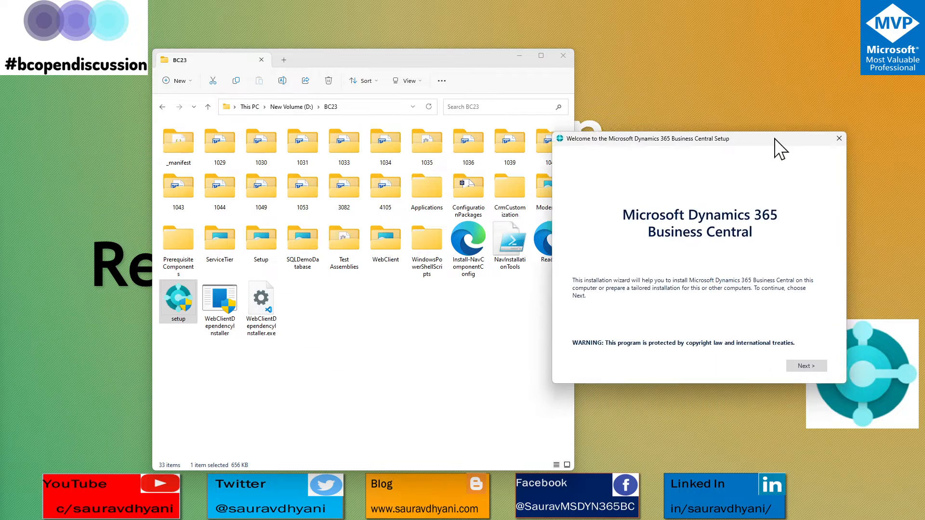
Accept the Microsoft Software License Terms and proceed through the advanced installation options to choosing an installation option.
{"action": "left_click", "coordinate": [518, 59]}
{"action": "left_click_drag", "start_coordinate": [758, 139], "coordinate": [495, 188]}
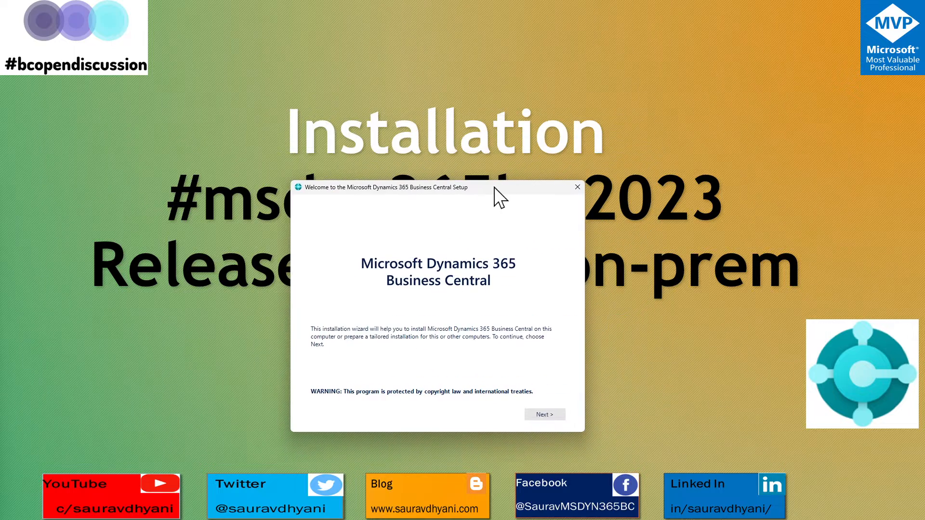
{"action": "left_click", "coordinate": [548, 416]}
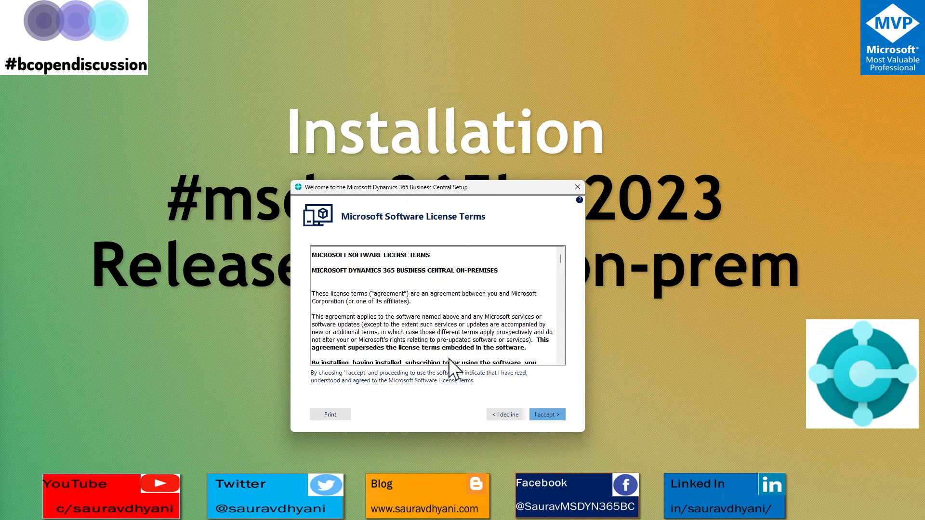
{"action": "scroll", "coordinate": [443, 289], "scroll_direction": "down", "scroll_amount": 15}
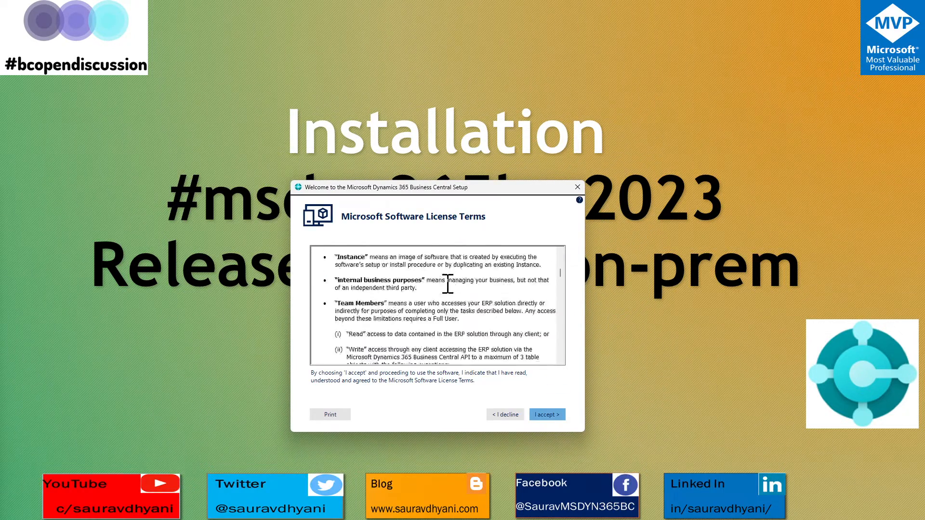
{"action": "scroll", "coordinate": [448, 282], "scroll_direction": "down", "scroll_amount": 15}
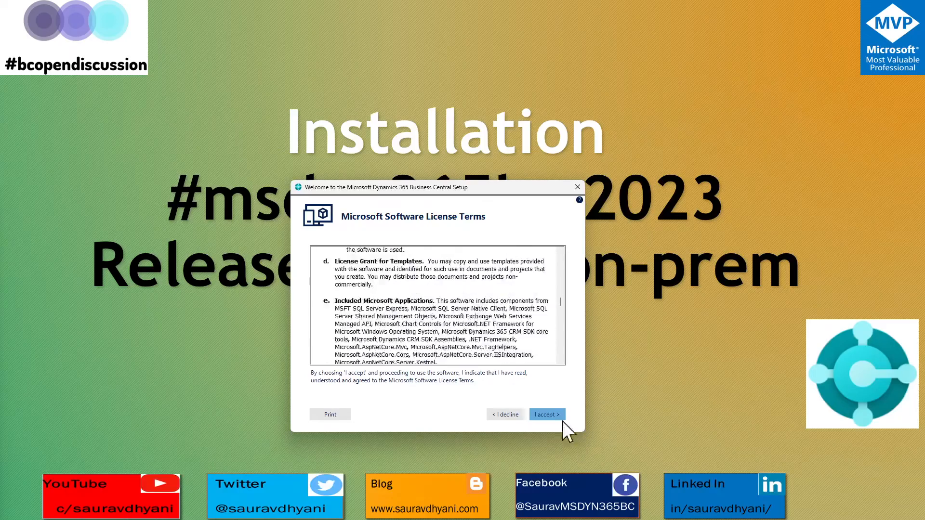
{"action": "left_click", "coordinate": [549, 415]}
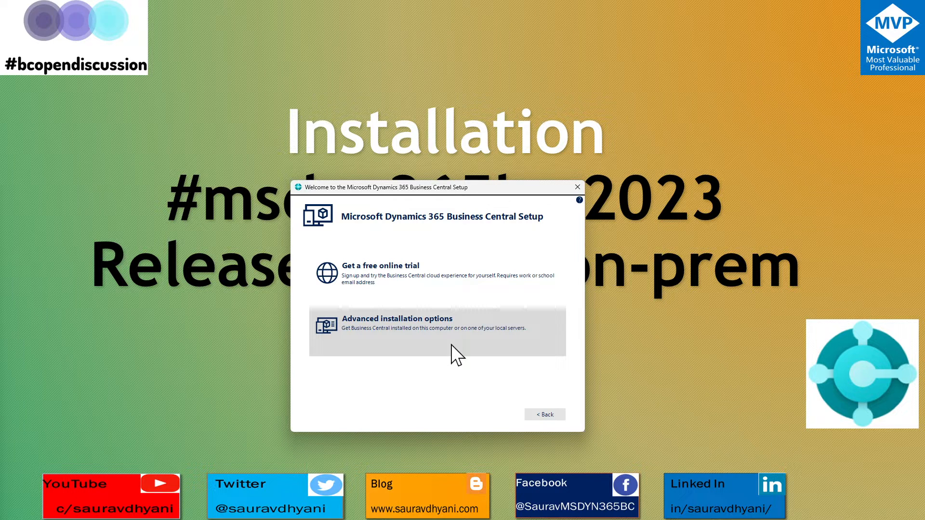
{"action": "left_click", "coordinate": [421, 331]}
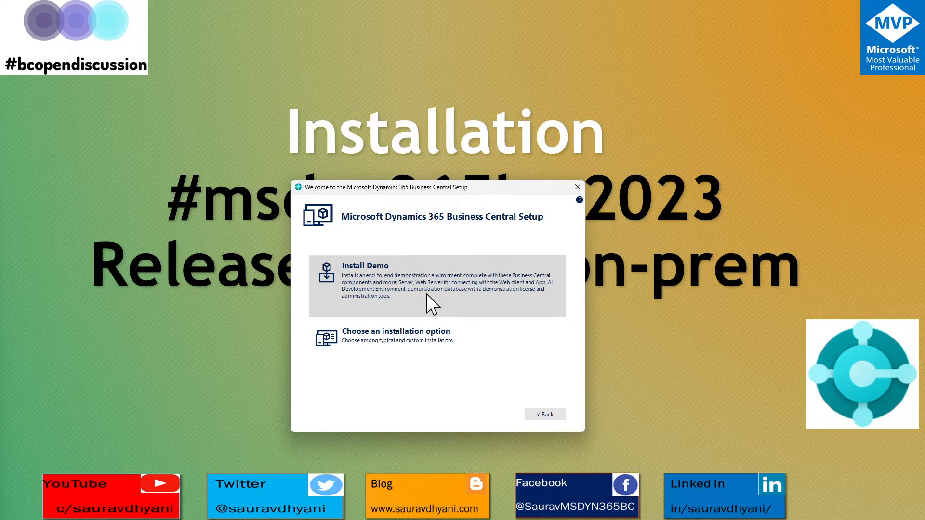
{"action": "left_click", "coordinate": [419, 338]}
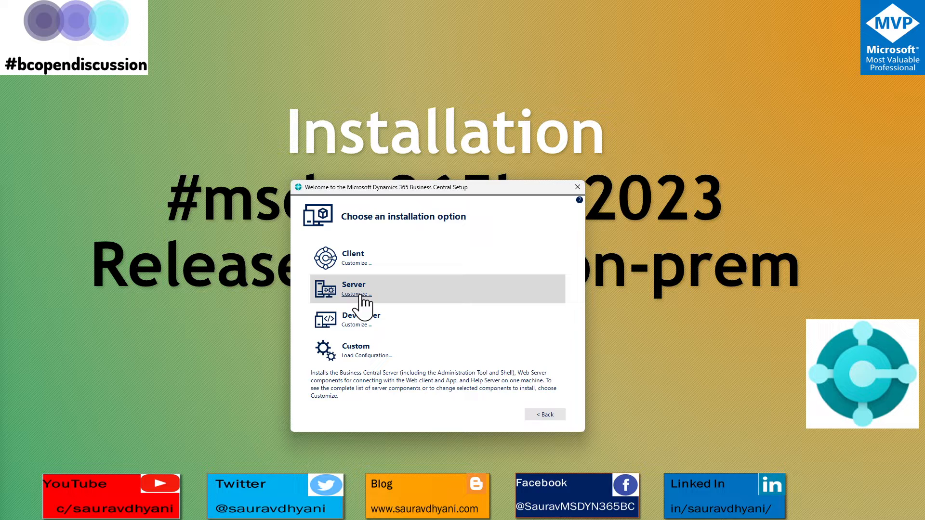
Open the Server option's customization and examine its Server and Web Server Components entries.
{"action": "left_click", "coordinate": [357, 294]}
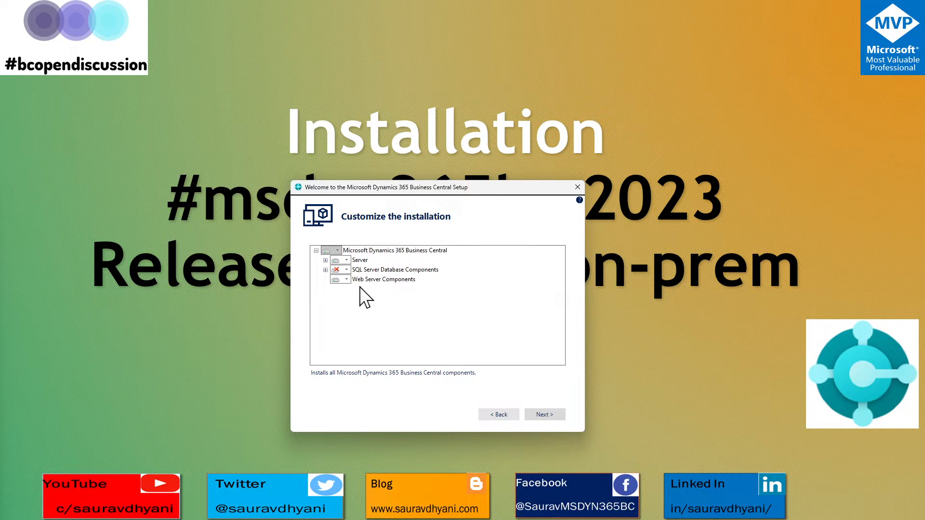
{"action": "left_click", "coordinate": [359, 260]}
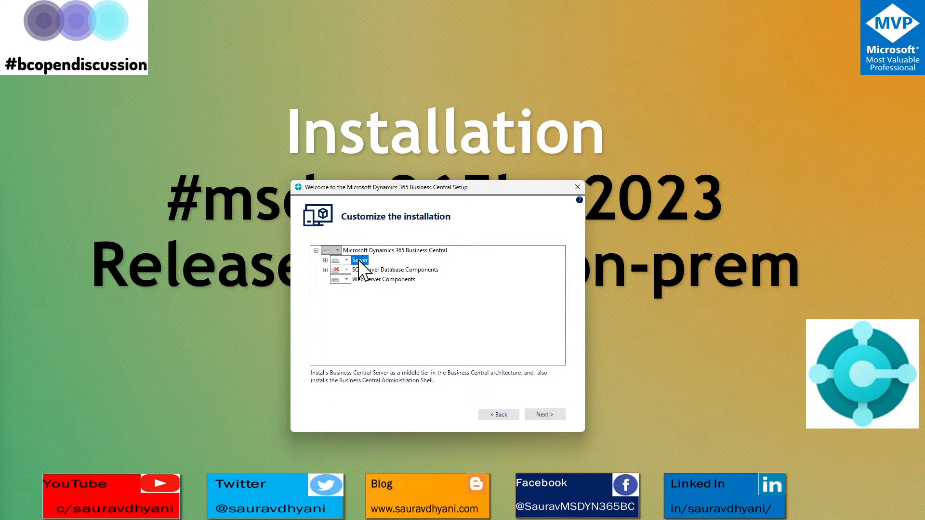
{"action": "left_click", "coordinate": [325, 260]}
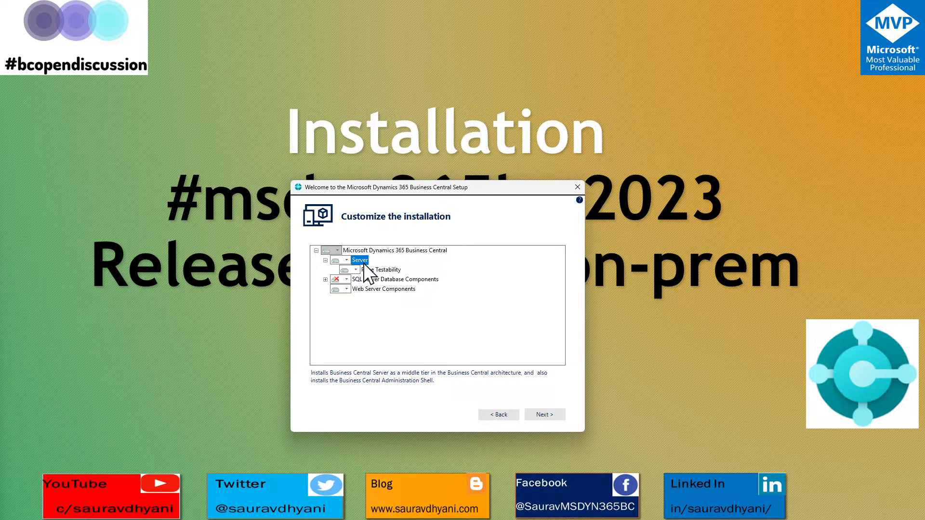
{"action": "left_click", "coordinate": [392, 289]}
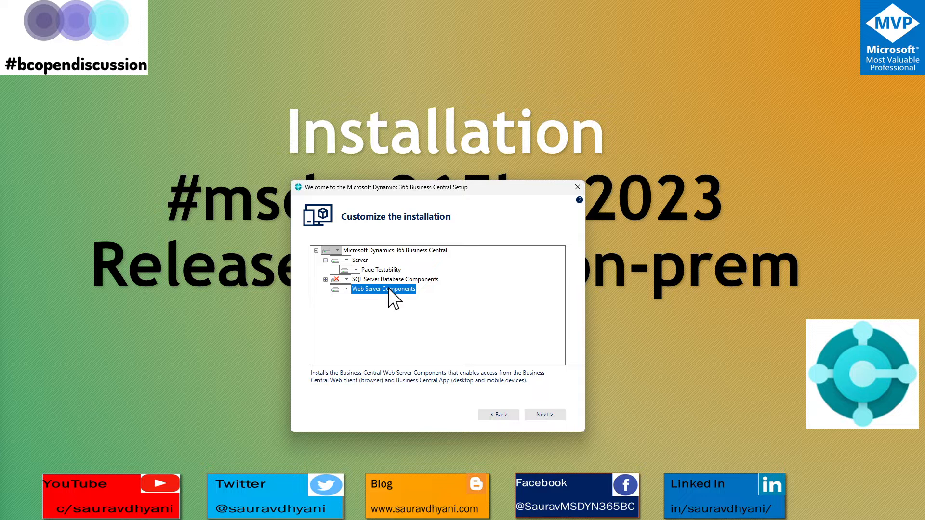
Set both Web Server Components and Server to Not Available in the Server installation.
{"action": "left_click", "coordinate": [344, 289]}
{"action": "left_click", "coordinate": [359, 309]}
{"action": "left_click", "coordinate": [361, 262]}
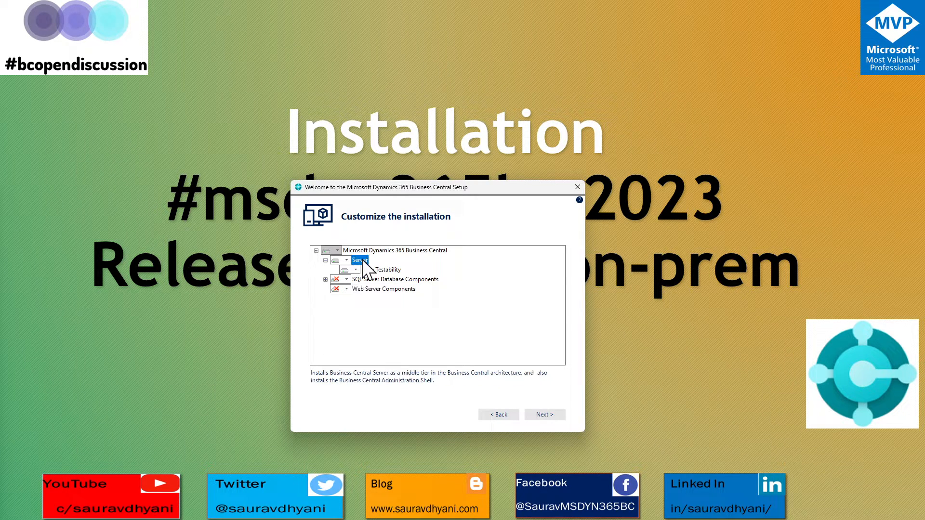
{"action": "left_click", "coordinate": [399, 291]}
{"action": "left_click", "coordinate": [347, 260]}
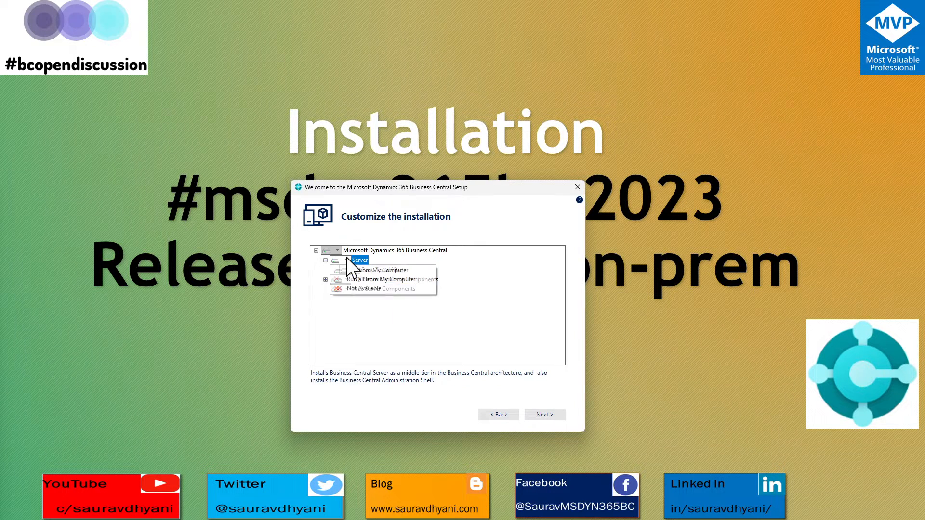
{"action": "left_click", "coordinate": [357, 290]}
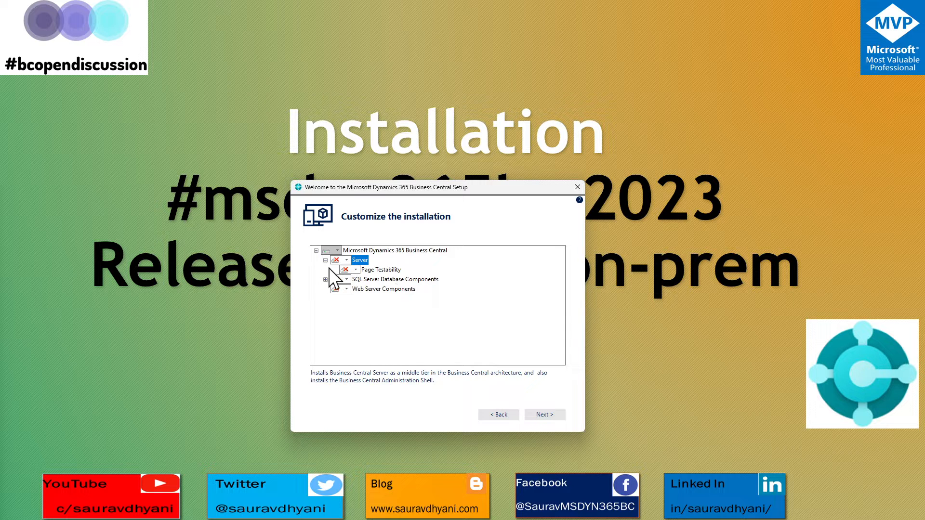
Set Server to run all from My Computer, and return to the installation options, discarding the configuration changes.
{"action": "left_click", "coordinate": [346, 261]}
{"action": "left_click", "coordinate": [362, 279]}
{"action": "left_click", "coordinate": [396, 280]}
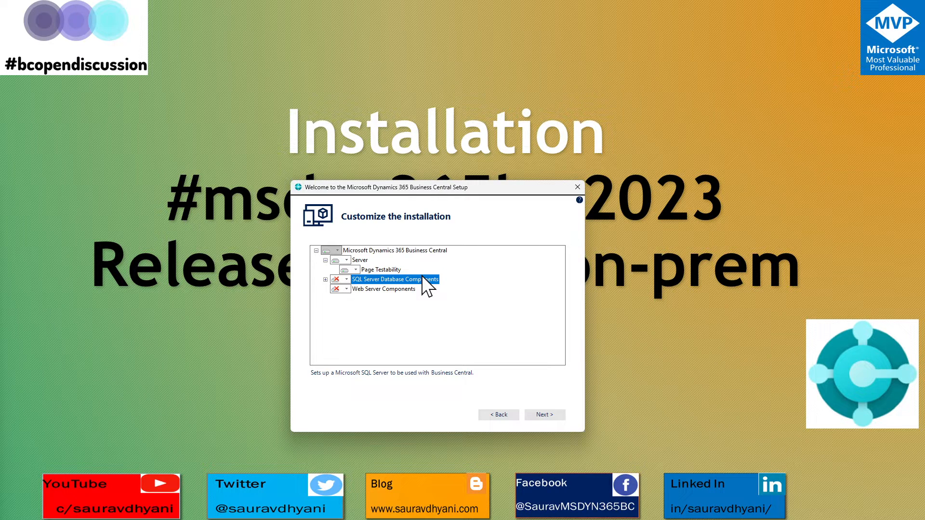
{"action": "left_click", "coordinate": [361, 261]}
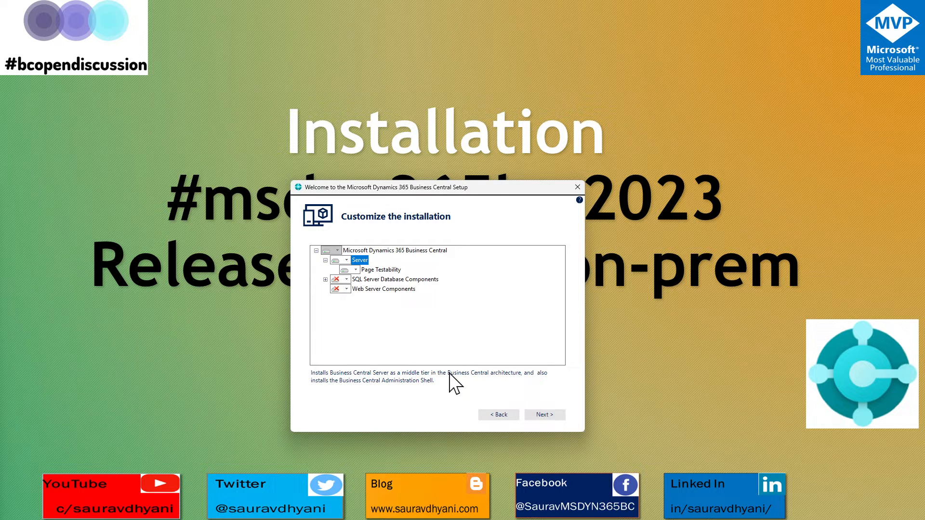
{"action": "left_click", "coordinate": [404, 289]}
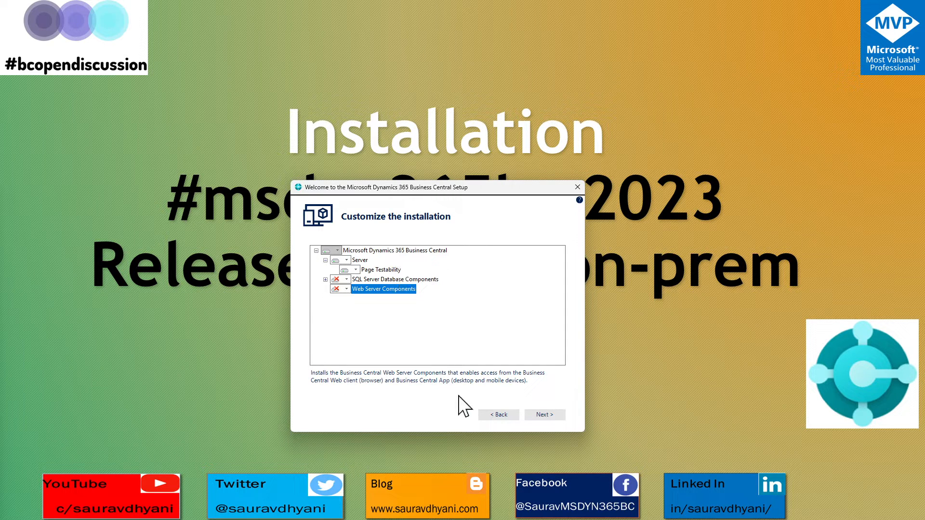
{"action": "left_click", "coordinate": [503, 416]}
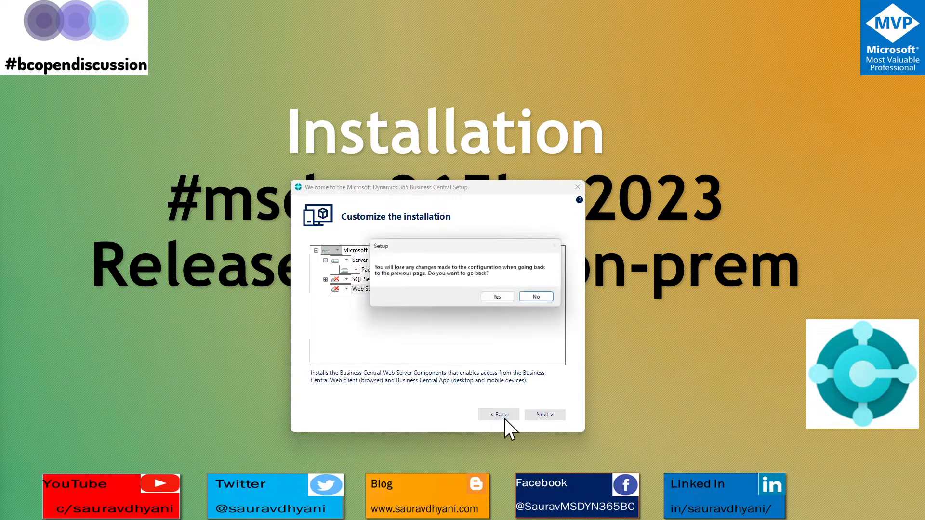
{"action": "left_click", "coordinate": [496, 298]}
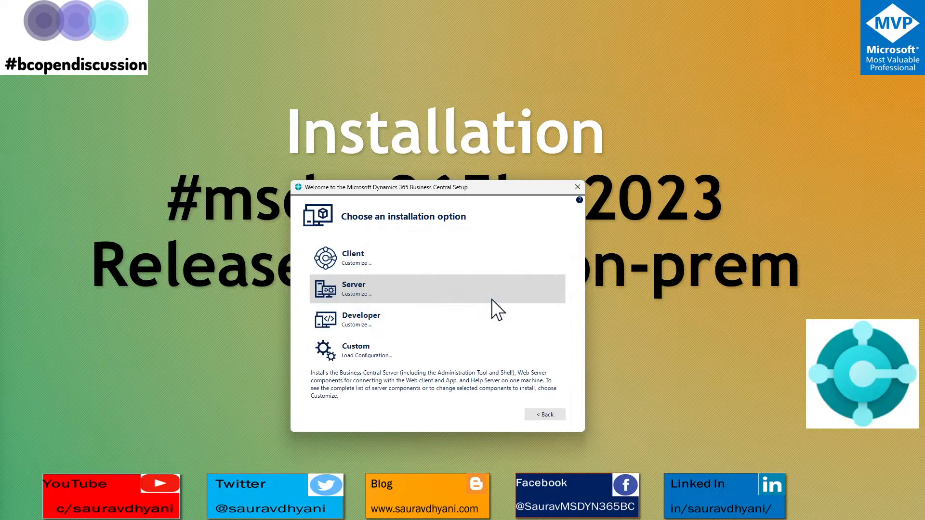
Review the components included in the Developer and Client installation options, returning to the list of options.
{"action": "left_click", "coordinate": [357, 325]}
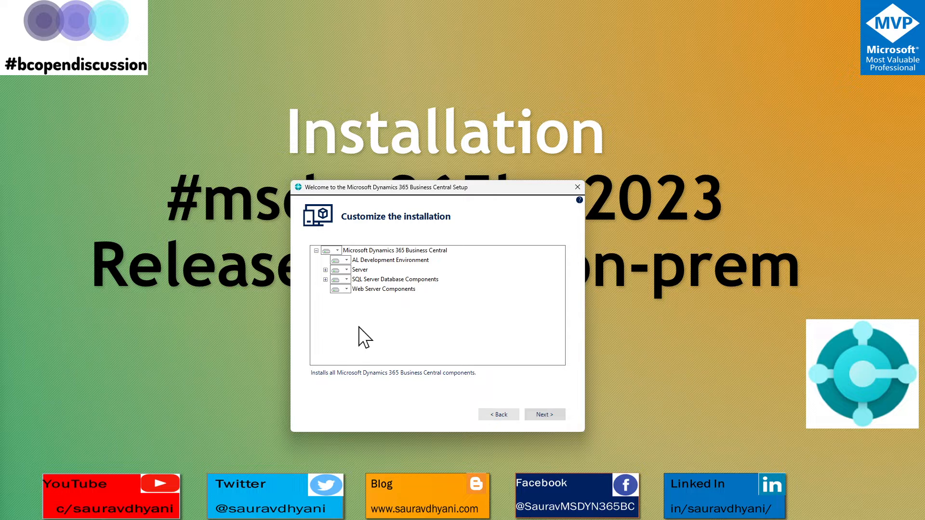
{"action": "left_click", "coordinate": [403, 263]}
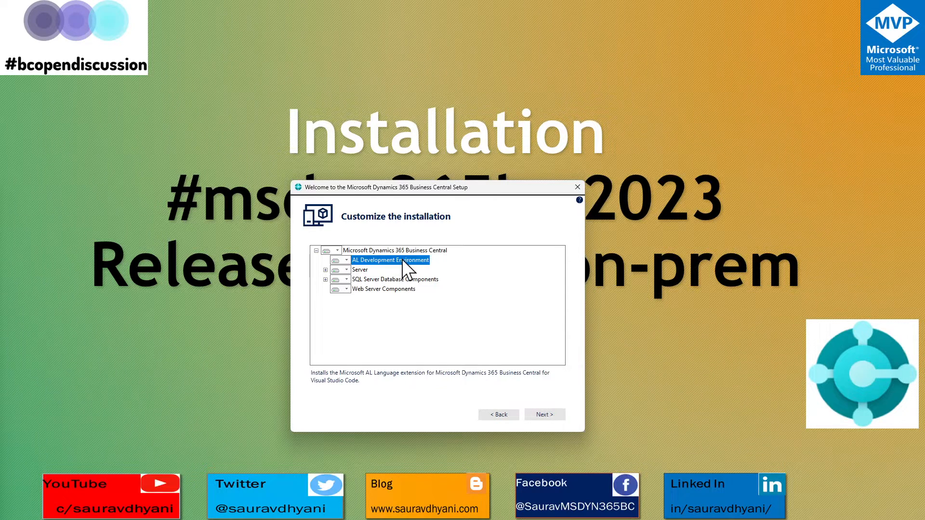
{"action": "left_click", "coordinate": [492, 408]}
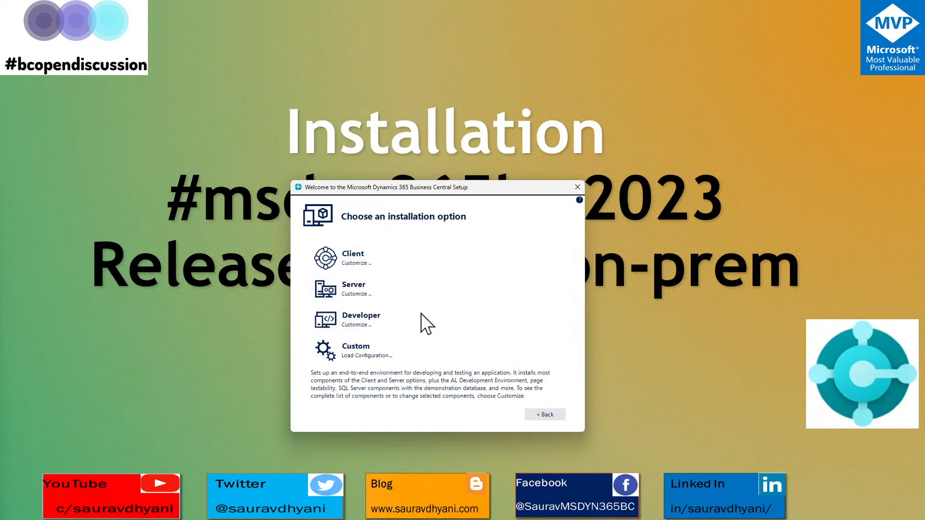
{"action": "left_click", "coordinate": [326, 260]}
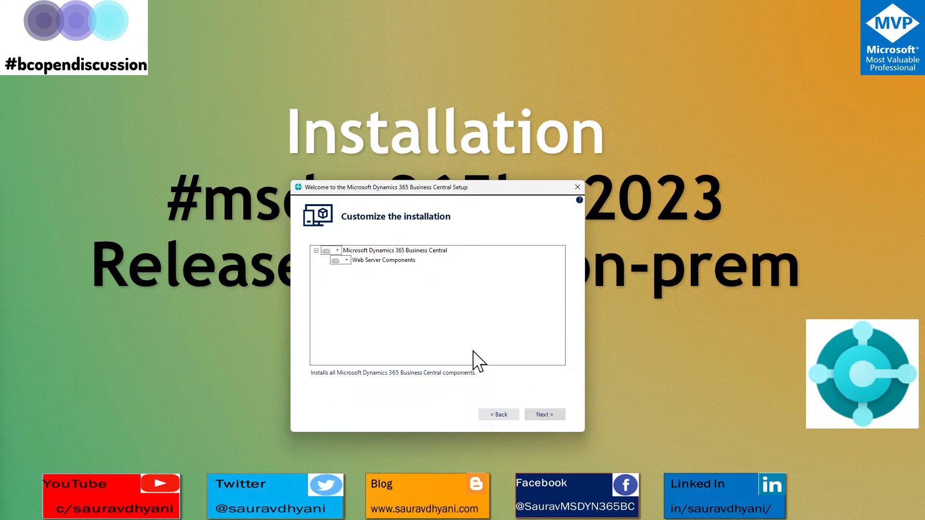
{"action": "left_click", "coordinate": [494, 415]}
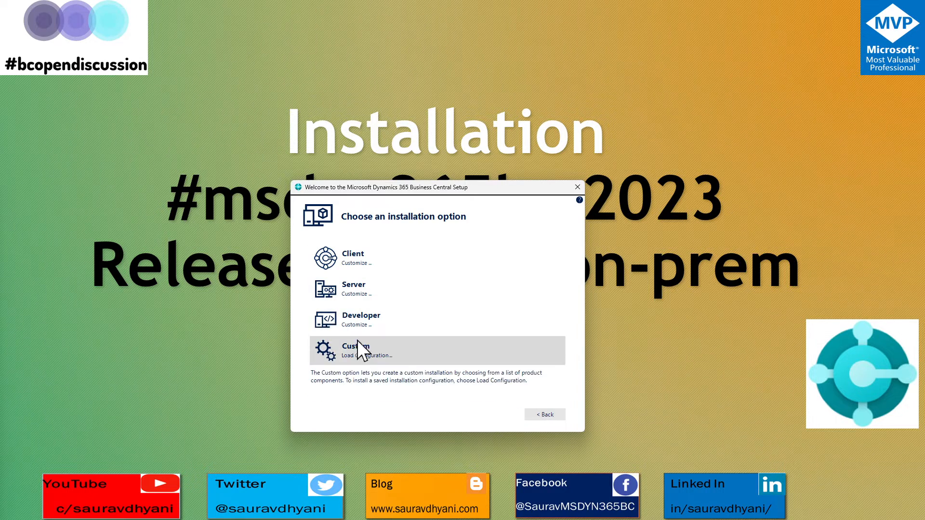
Open the Developer option's customization and expand Server and SQL Server Database Components to review their subcomponents, including Demo Database.
{"action": "left_click", "coordinate": [365, 329]}
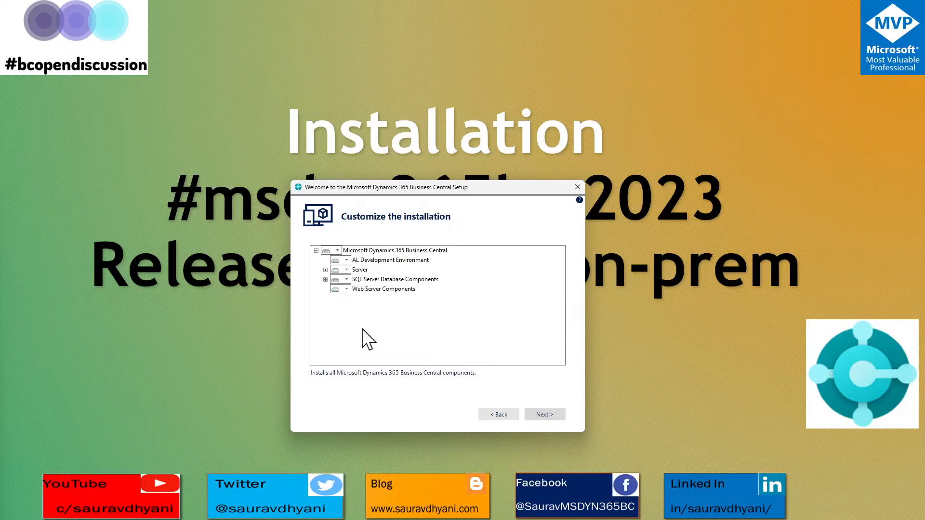
{"action": "left_click", "coordinate": [409, 260]}
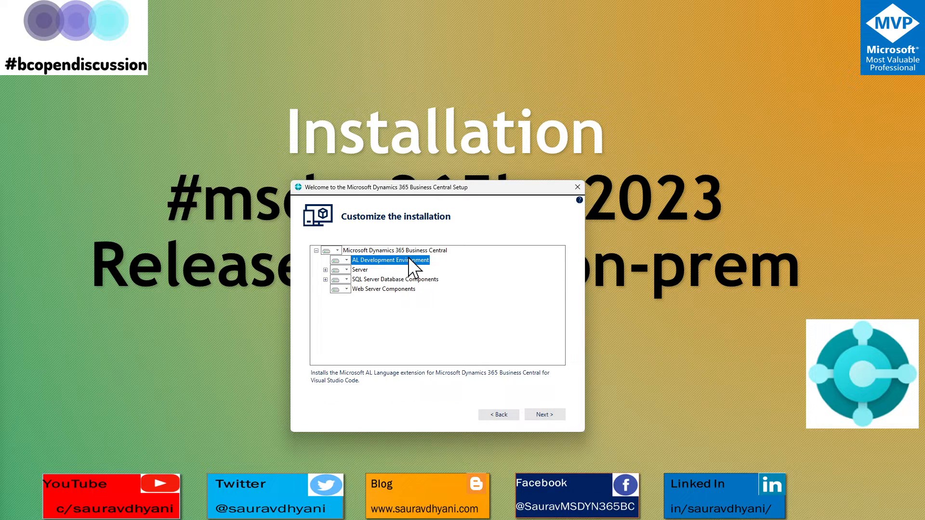
{"action": "left_click", "coordinate": [360, 271]}
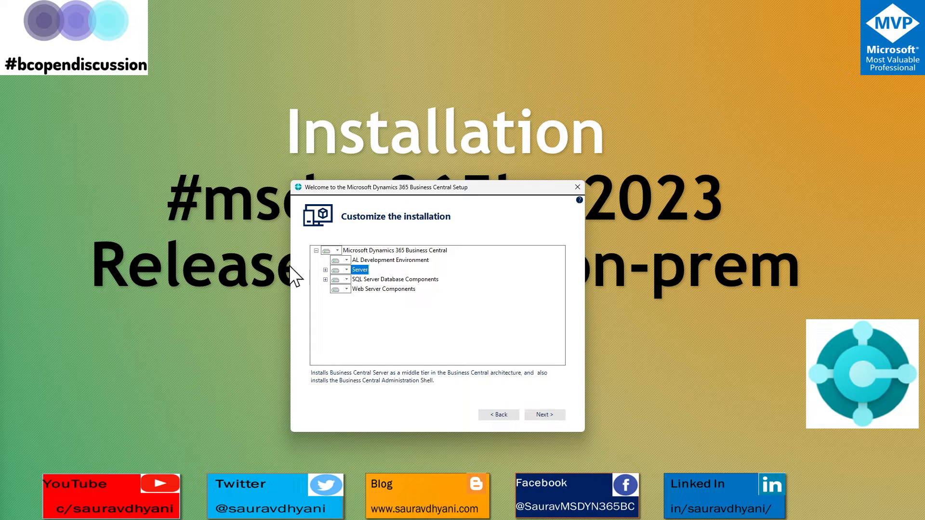
{"action": "left_click", "coordinate": [325, 270]}
{"action": "left_click", "coordinate": [325, 289]}
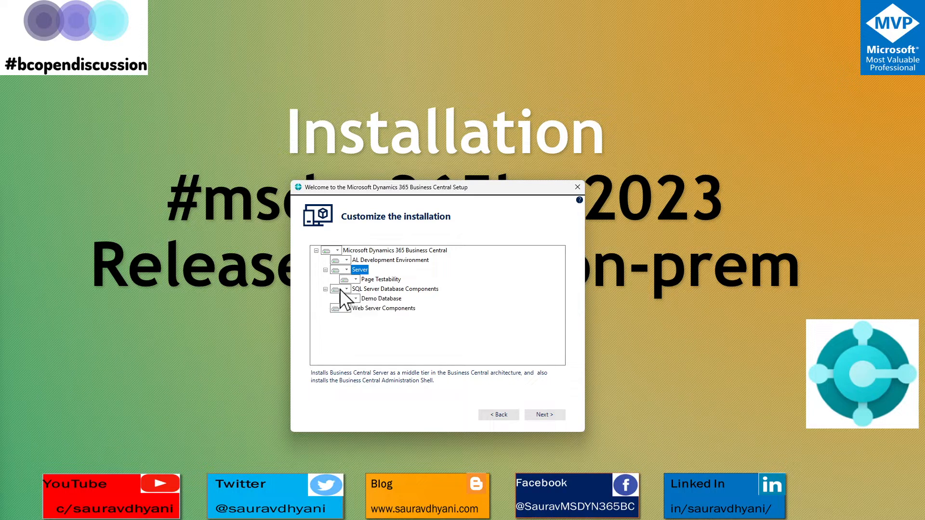
{"action": "left_click", "coordinate": [374, 289]}
{"action": "left_click", "coordinate": [381, 299]}
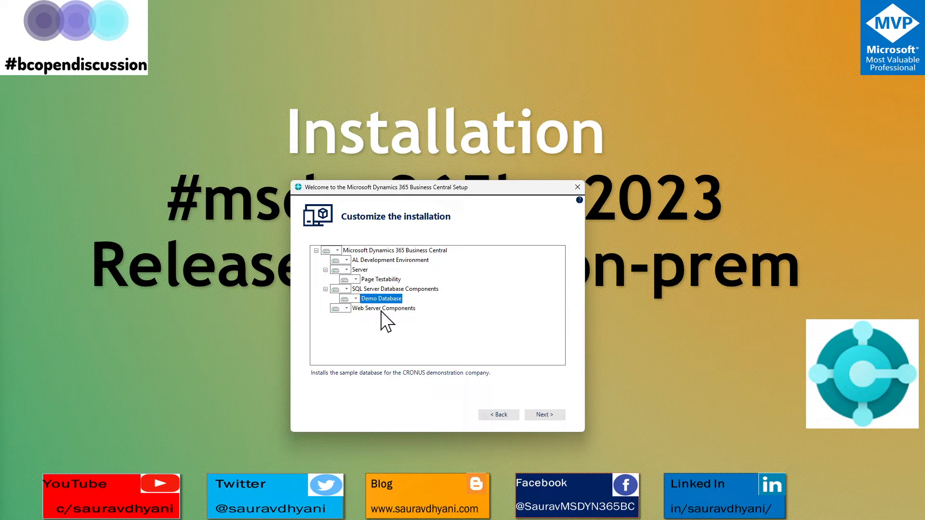
Check the Web Server Components description, continue to the installation parameters, and inspect both destination folder paths.
{"action": "left_click", "coordinate": [381, 310]}
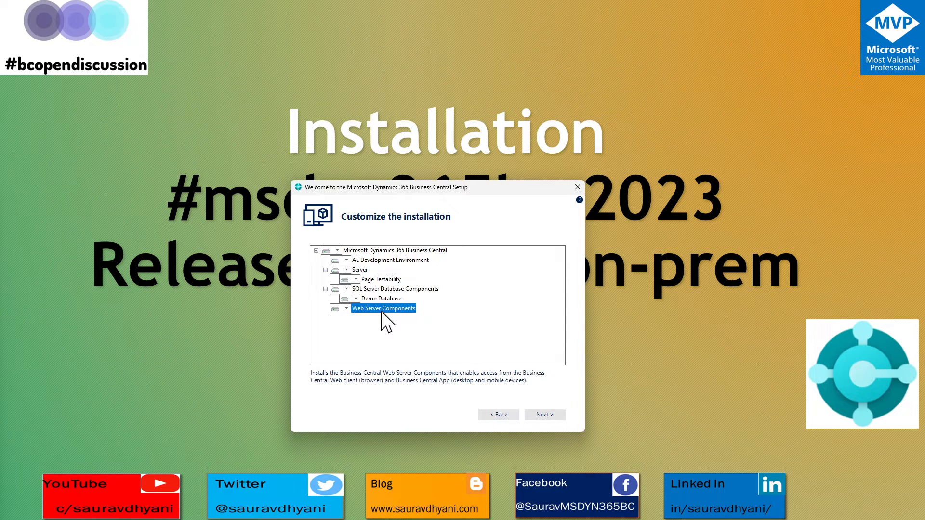
{"action": "left_click", "coordinate": [559, 414]}
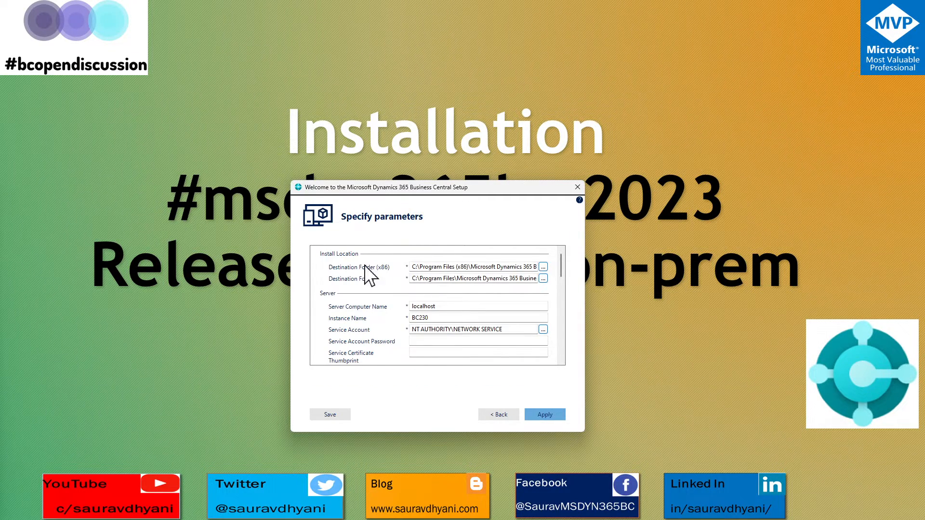
{"action": "left_click_drag", "start_coordinate": [412, 265], "coordinate": [567, 267]}
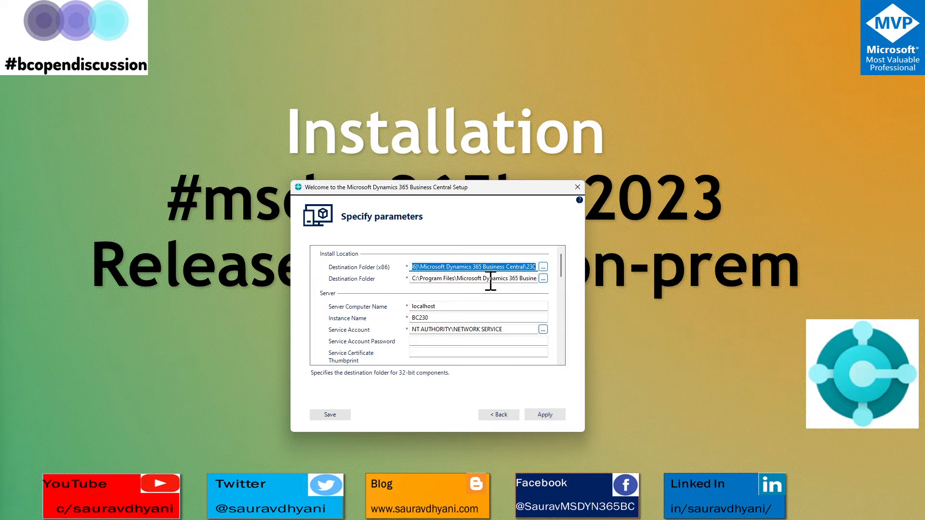
{"action": "left_click_drag", "start_coordinate": [472, 278], "coordinate": [578, 279]}
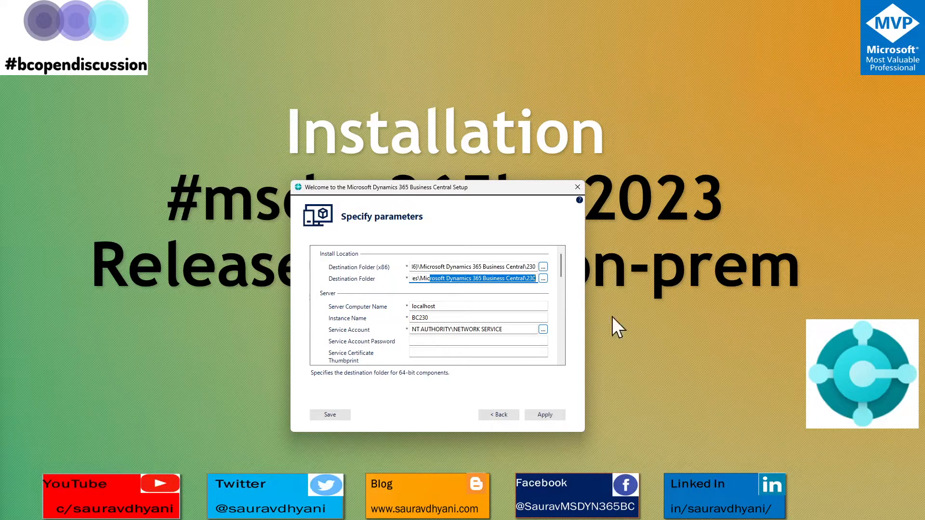
Examine the Server parameters from computer name, instance name and service account through certificate thumbprint and Management Services Port.
{"action": "double_click", "coordinate": [443, 307]}
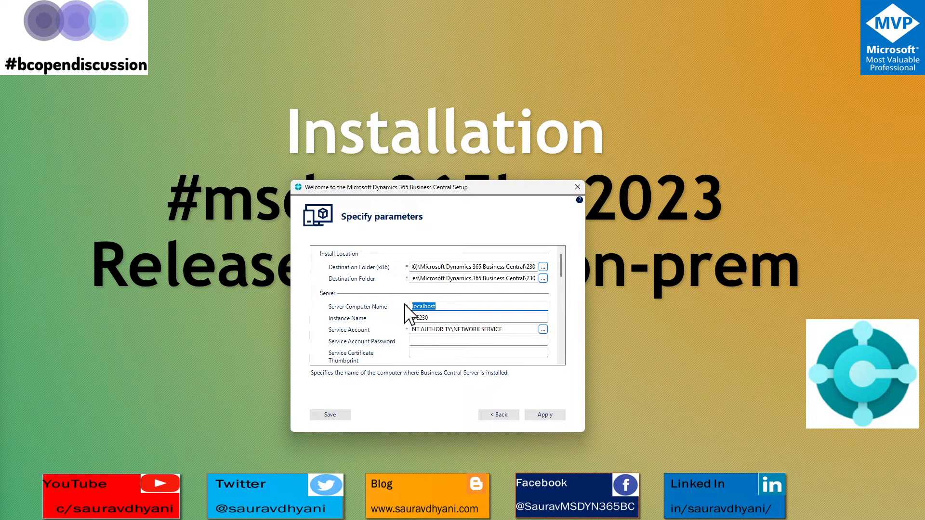
{"action": "double_click", "coordinate": [438, 318]}
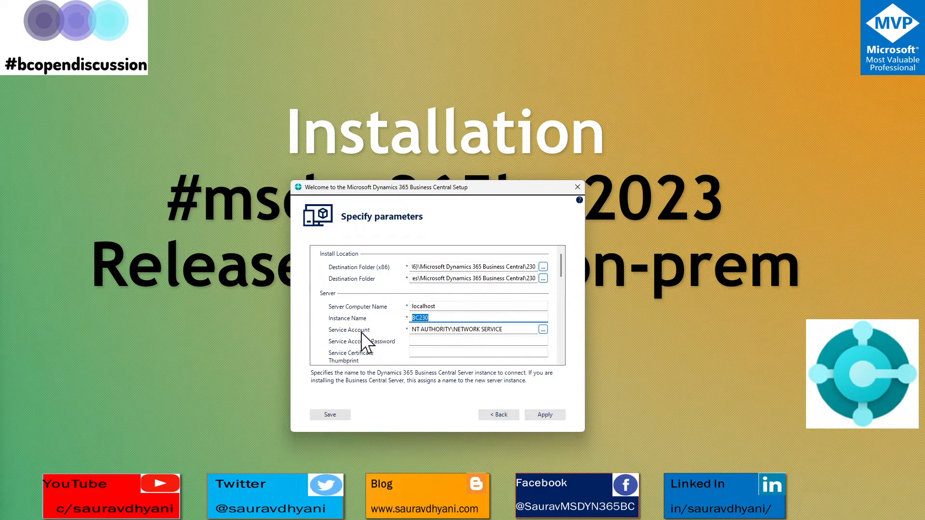
{"action": "left_click_drag", "start_coordinate": [517, 329], "coordinate": [402, 330]}
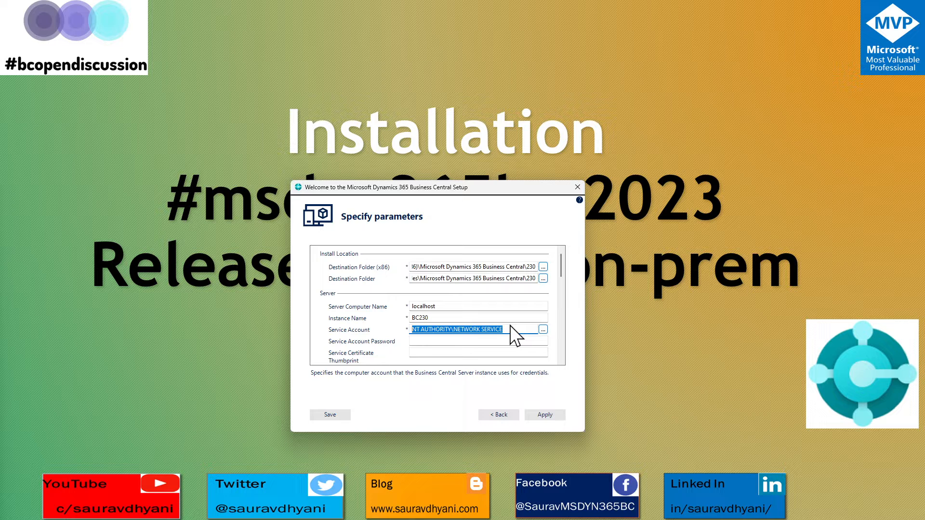
{"action": "left_click", "coordinate": [424, 341]}
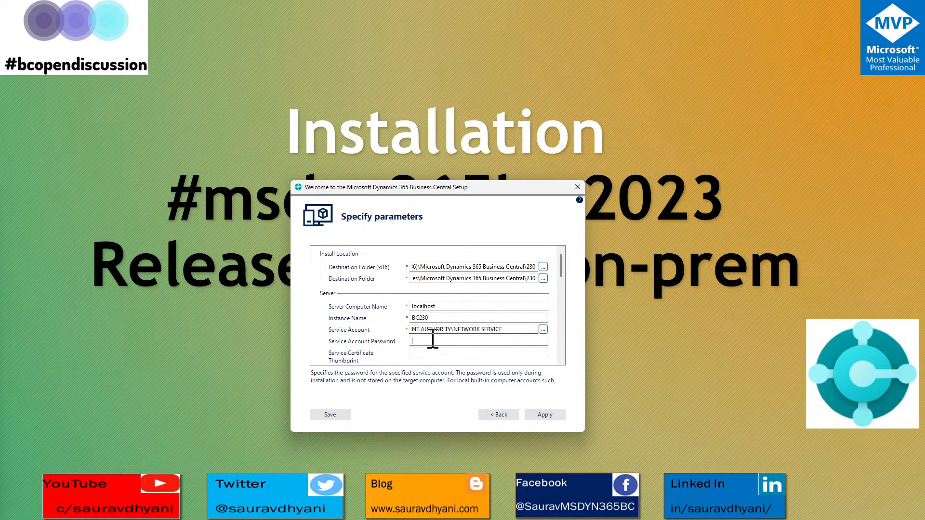
{"action": "left_click", "coordinate": [435, 350]}
{"action": "left_click", "coordinate": [435, 342]}
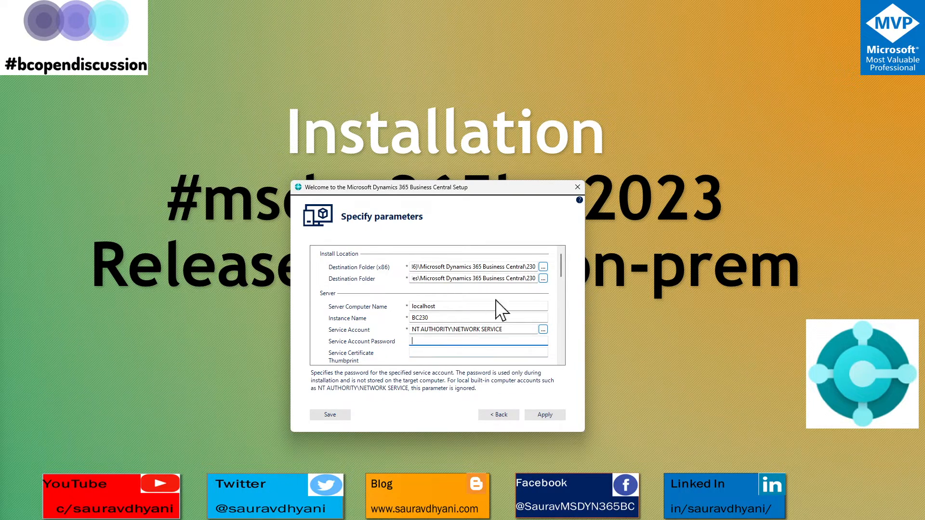
{"action": "scroll", "coordinate": [562, 263], "scroll_direction": "down", "scroll_amount": 3}
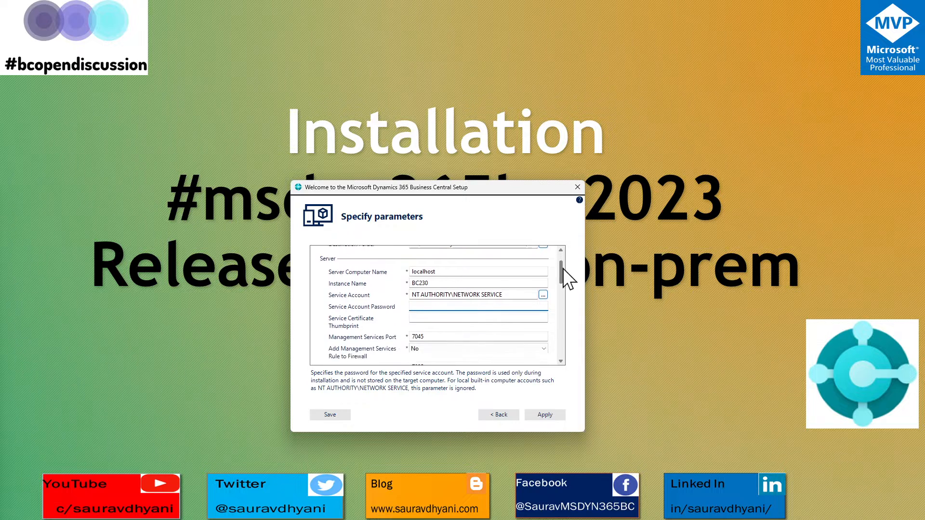
{"action": "left_click", "coordinate": [426, 282]}
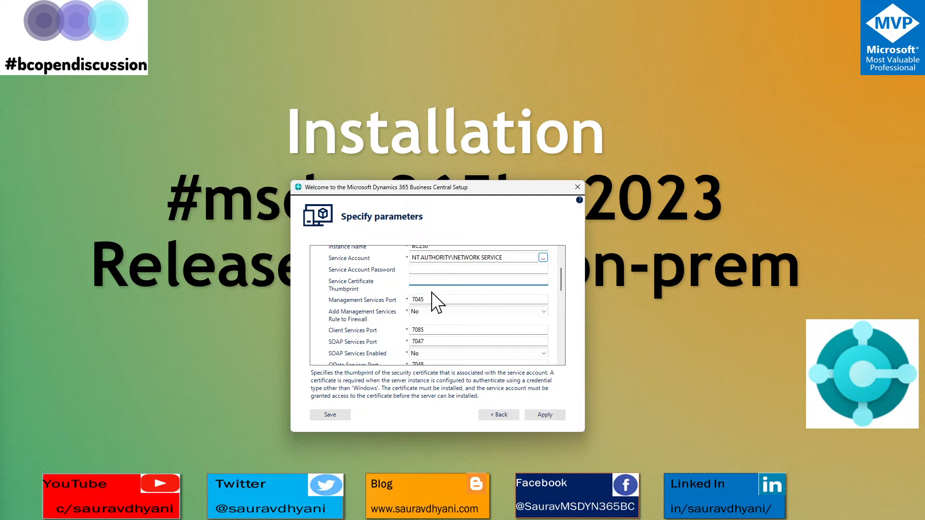
{"action": "left_click", "coordinate": [433, 298]}
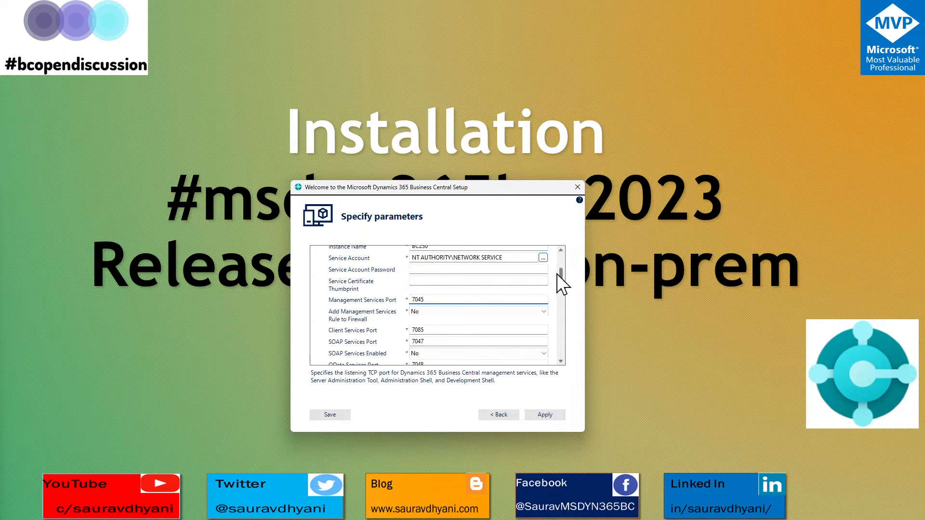
Set Add Management Services Rule to Firewall to Yes.
{"action": "left_click_drag", "start_coordinate": [560, 273], "coordinate": [563, 281]}
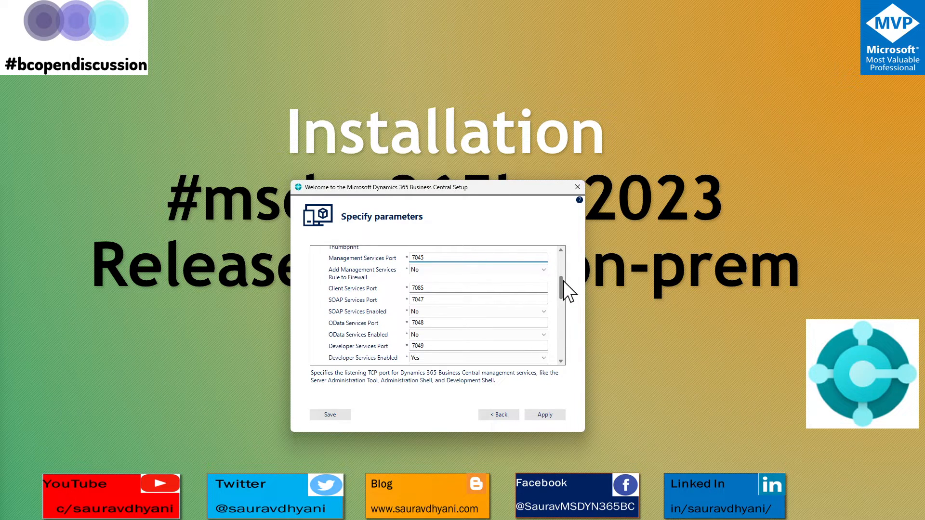
{"action": "left_click", "coordinate": [439, 270]}
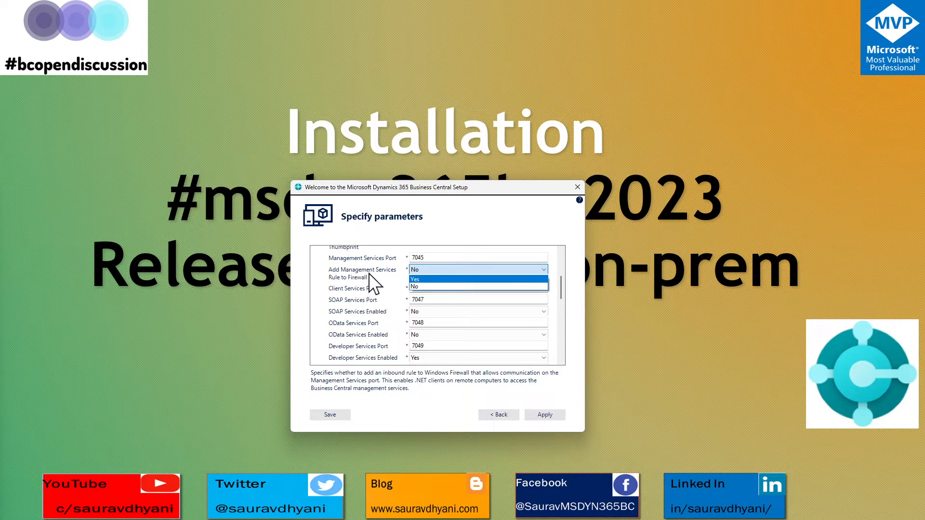
{"action": "left_click", "coordinate": [424, 279]}
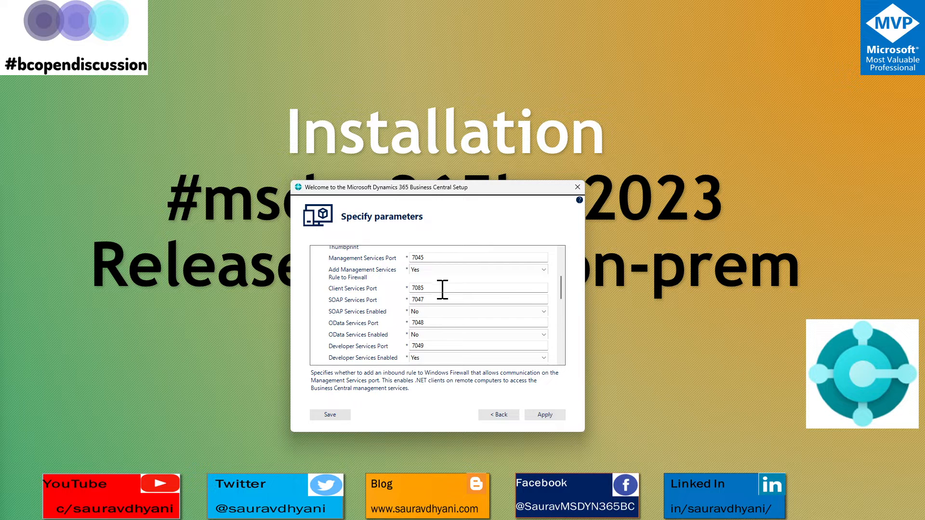
Set the Client Services Port to 7046.
{"action": "left_click", "coordinate": [442, 289]}
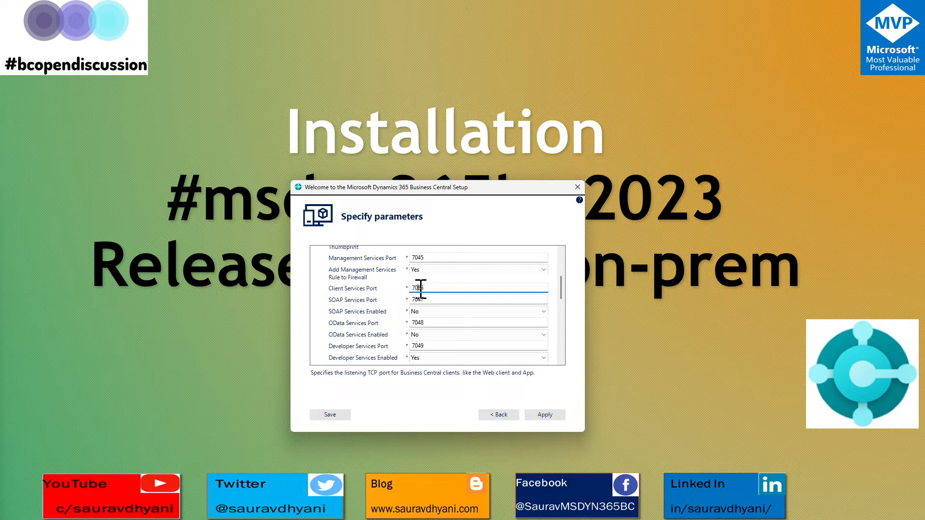
{"action": "left_click_drag", "start_coordinate": [417, 287], "coordinate": [432, 289]}
{"action": "type", "text": "46"}
Examine the SOAP, OData, Developer and Snapshot Debugger service ports and the Developer Services Enabled parameter.
{"action": "left_click", "coordinate": [442, 299]}
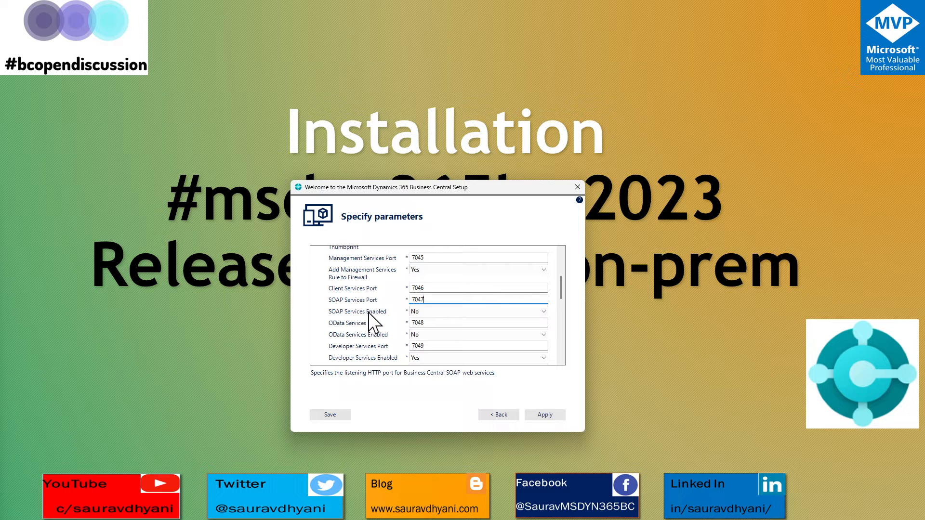
{"action": "left_click", "coordinate": [441, 323]}
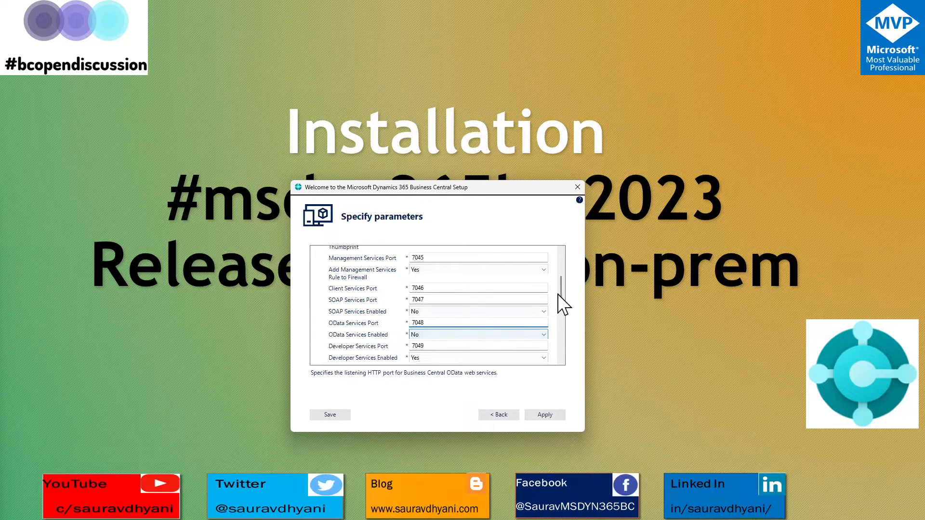
{"action": "left_click_drag", "start_coordinate": [560, 289], "coordinate": [559, 305]}
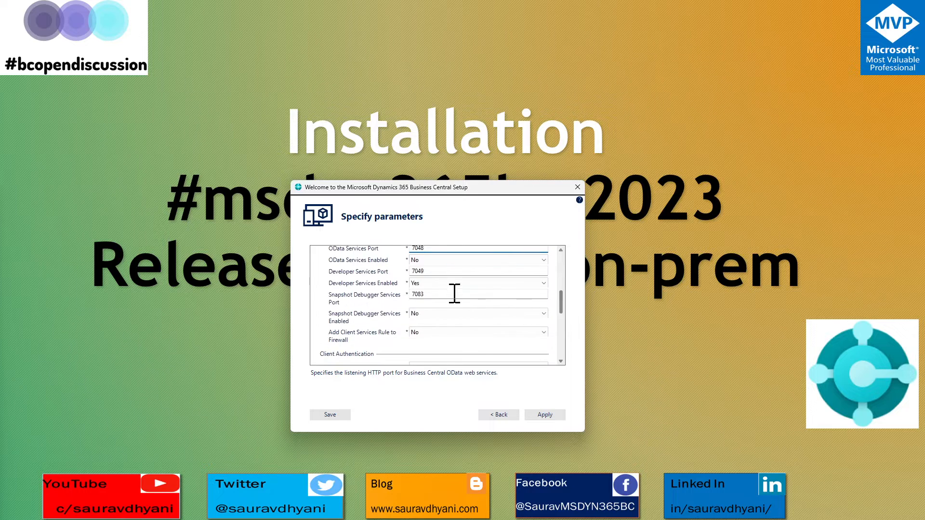
{"action": "left_click", "coordinate": [431, 271]}
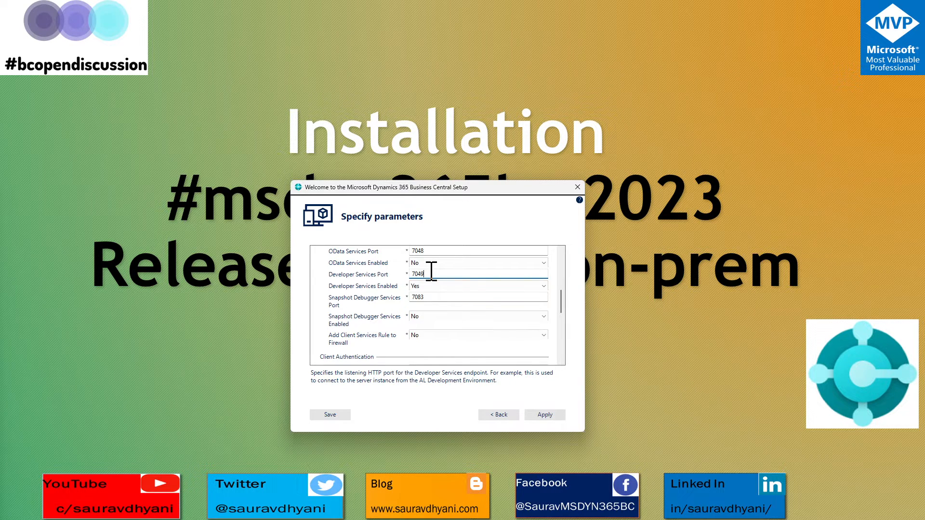
{"action": "left_click", "coordinate": [446, 287]}
{"action": "left_click", "coordinate": [446, 287]}
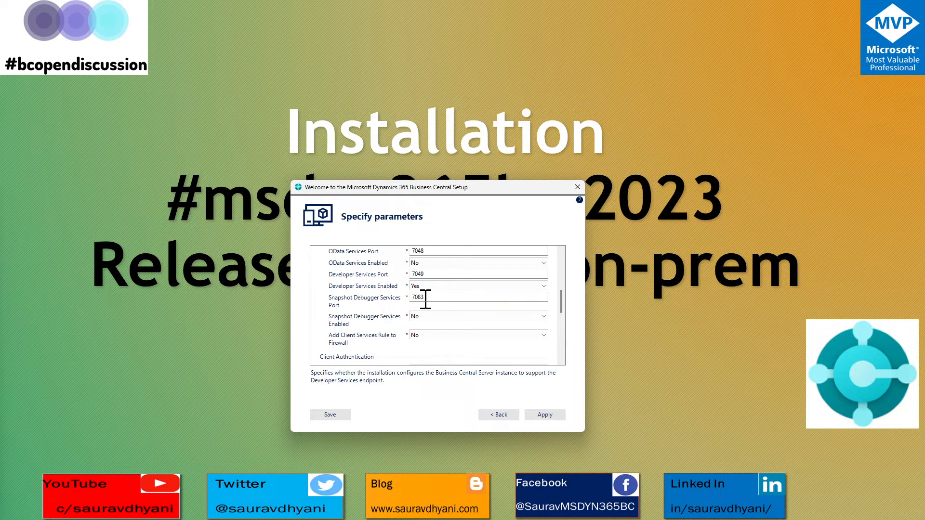
{"action": "left_click", "coordinate": [430, 298]}
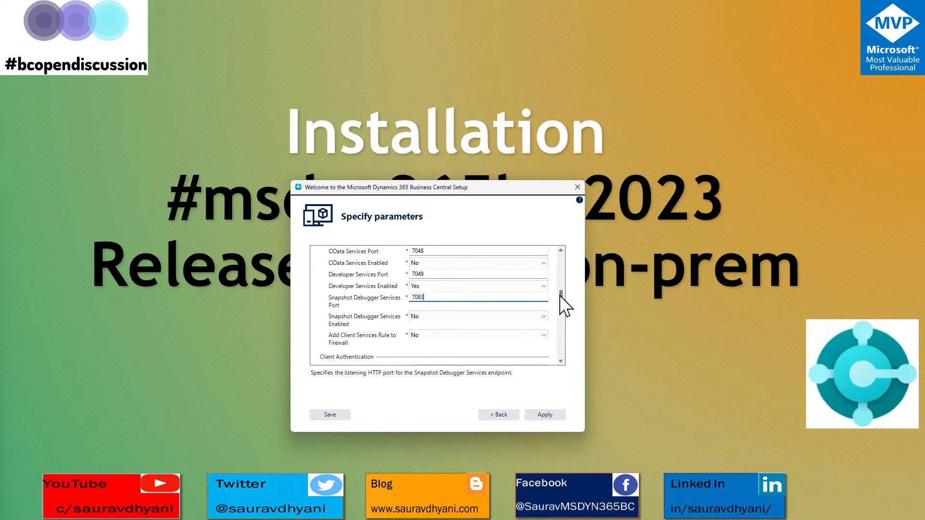
Set both Snapshot Debugger Services Enabled and Add Client Services Rule to Firewall to Yes.
{"action": "scroll", "coordinate": [562, 299], "scroll_direction": "down", "scroll_amount": 1}
{"action": "left_click", "coordinate": [433, 296]}
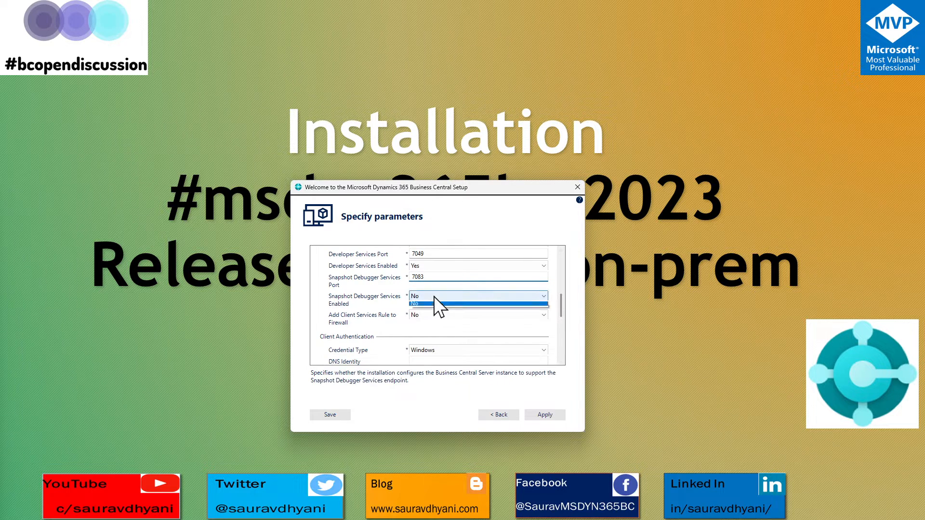
{"action": "left_click", "coordinate": [432, 306]}
{"action": "left_click", "coordinate": [410, 316]}
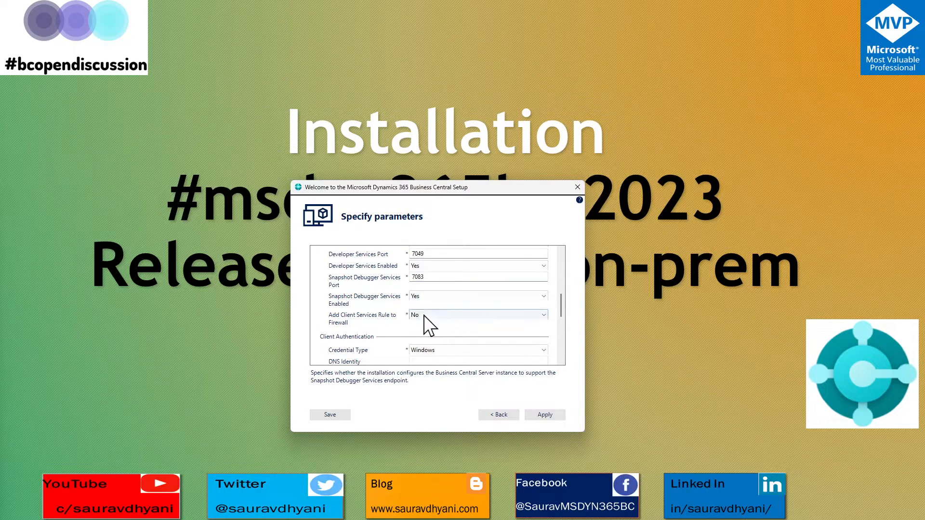
{"action": "left_click", "coordinate": [438, 325]}
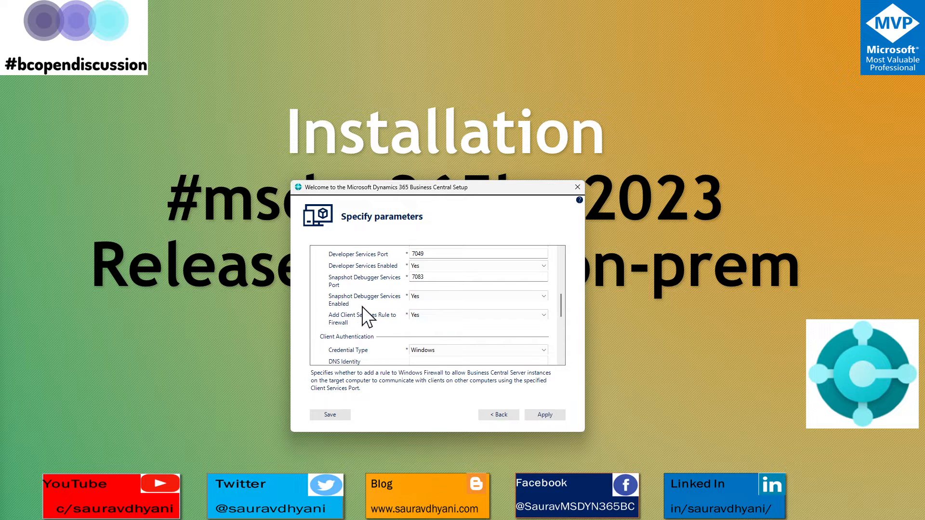
Look over the Server parameters again, and choose Windows as the client authentication Credential Type.
{"action": "left_click_drag", "start_coordinate": [562, 304], "coordinate": [562, 262]}
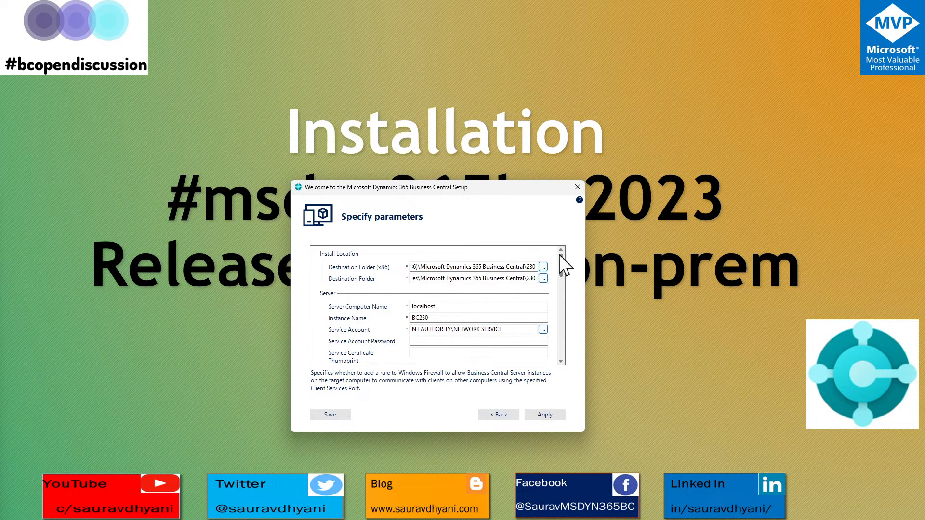
{"action": "left_click_drag", "start_coordinate": [562, 255], "coordinate": [574, 322]}
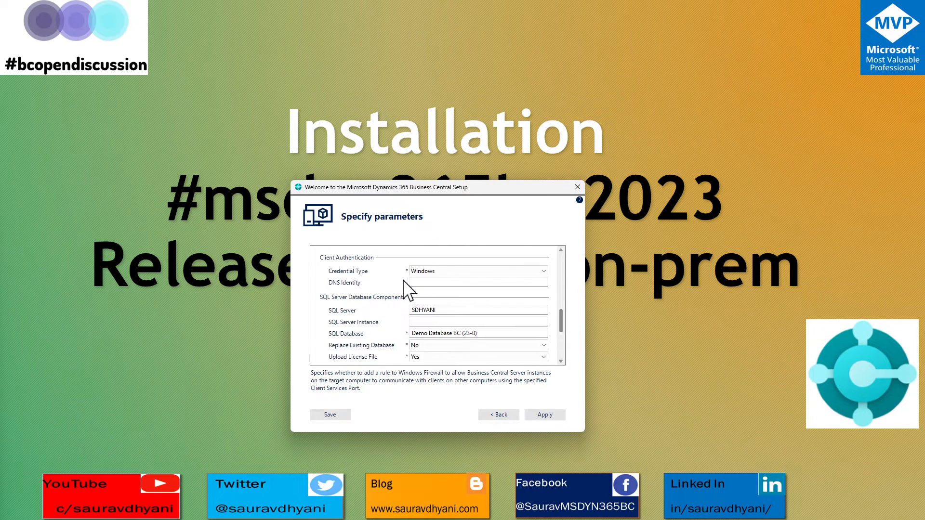
{"action": "left_click", "coordinate": [414, 272]}
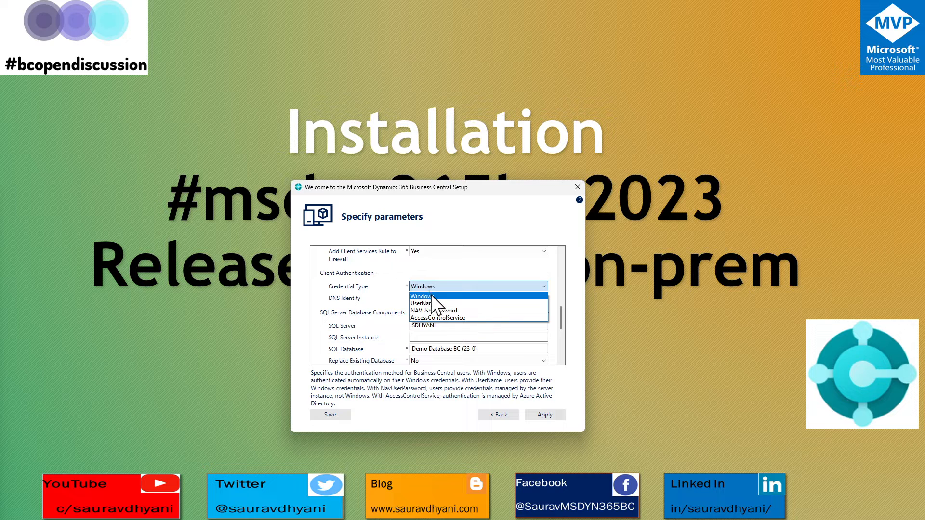
{"action": "left_click", "coordinate": [431, 293]}
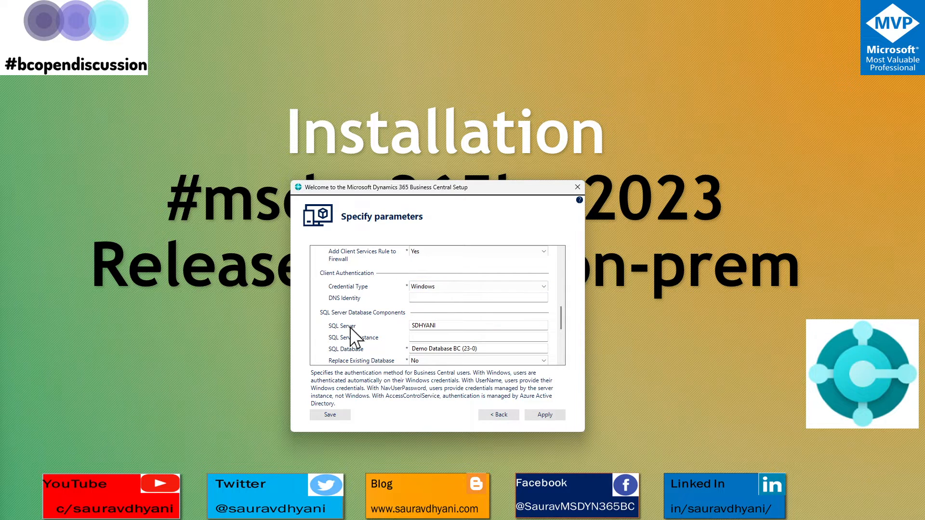
Set SQL Server to localhost in the SQL Server Database Components parameters.
{"action": "double_click", "coordinate": [422, 325]}
{"action": "type", "text": "local"}
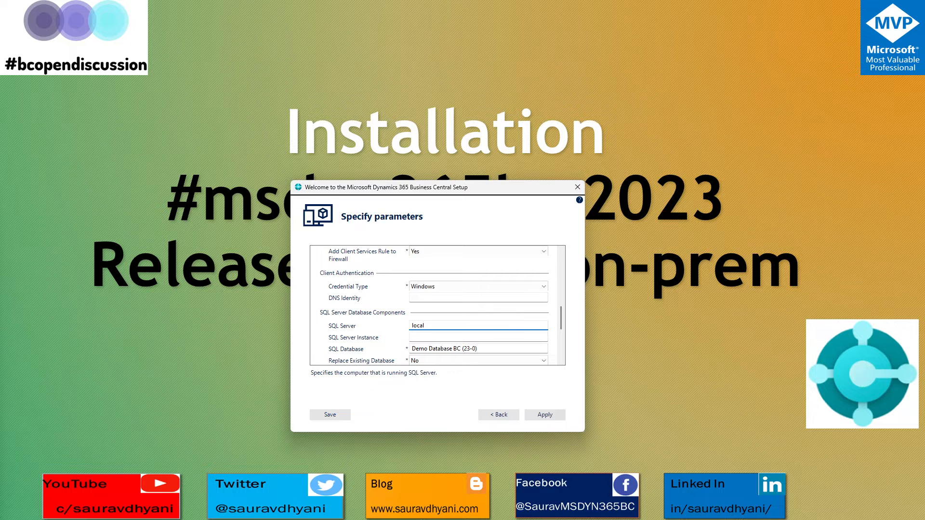
{"action": "type", "text": "host"}
Check the SQL Database, Replace Existing Database and Upload License File parameters, and switch away from the setup window.
{"action": "left_click", "coordinate": [501, 351]}
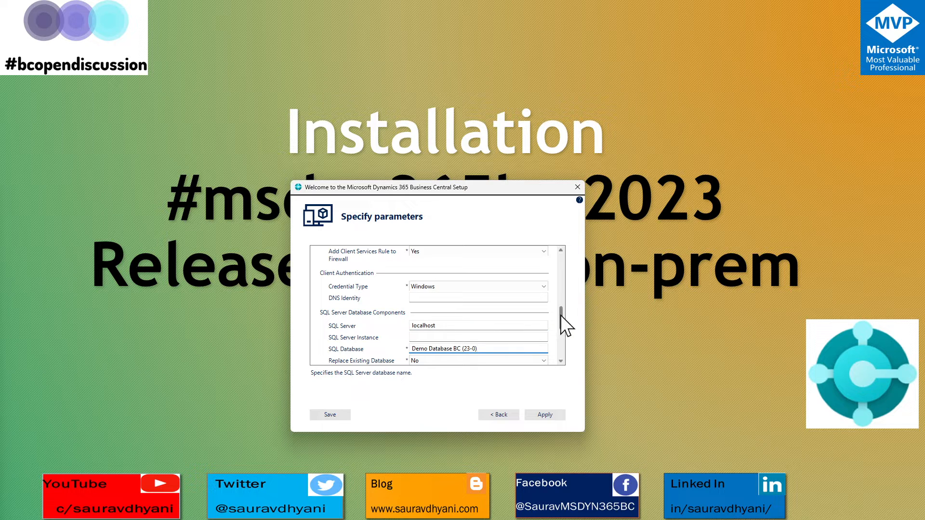
{"action": "left_click_drag", "start_coordinate": [560, 315], "coordinate": [562, 327]}
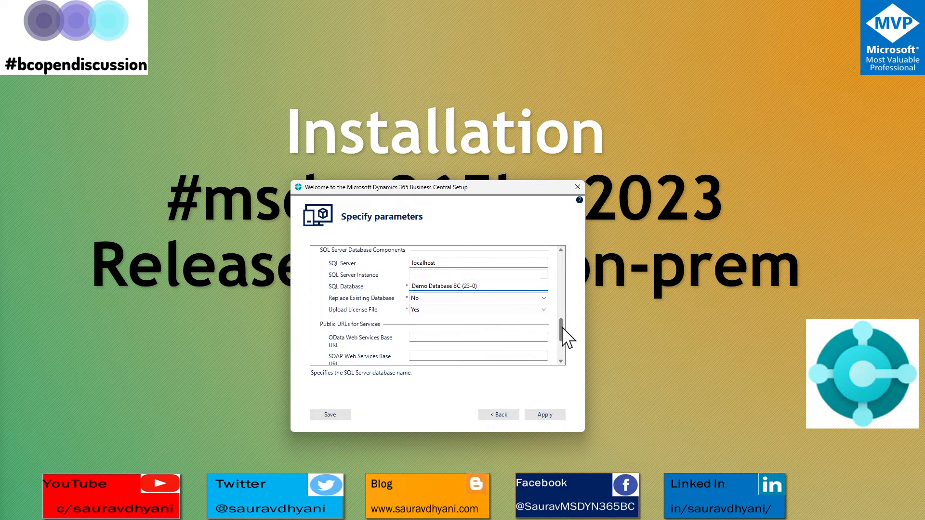
{"action": "key", "text": "alt+Tab"}
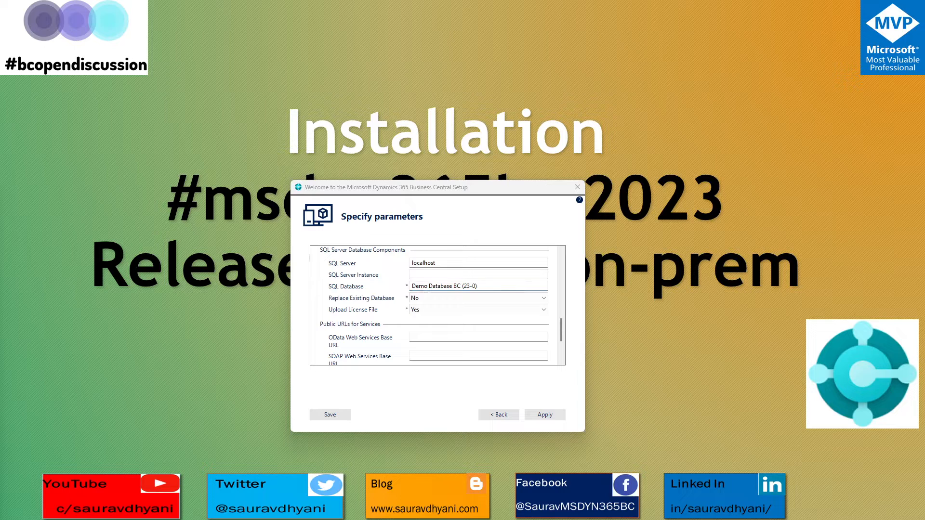